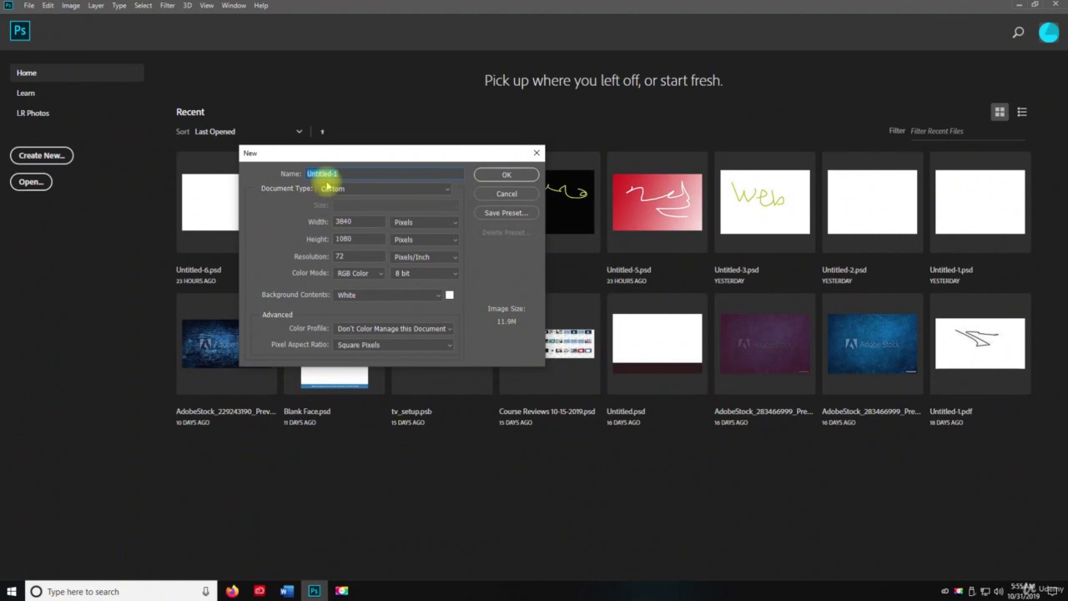
- Create a new document using the Default Photoshop Size document type
{"action": "left_click", "coordinate": [327, 187]}
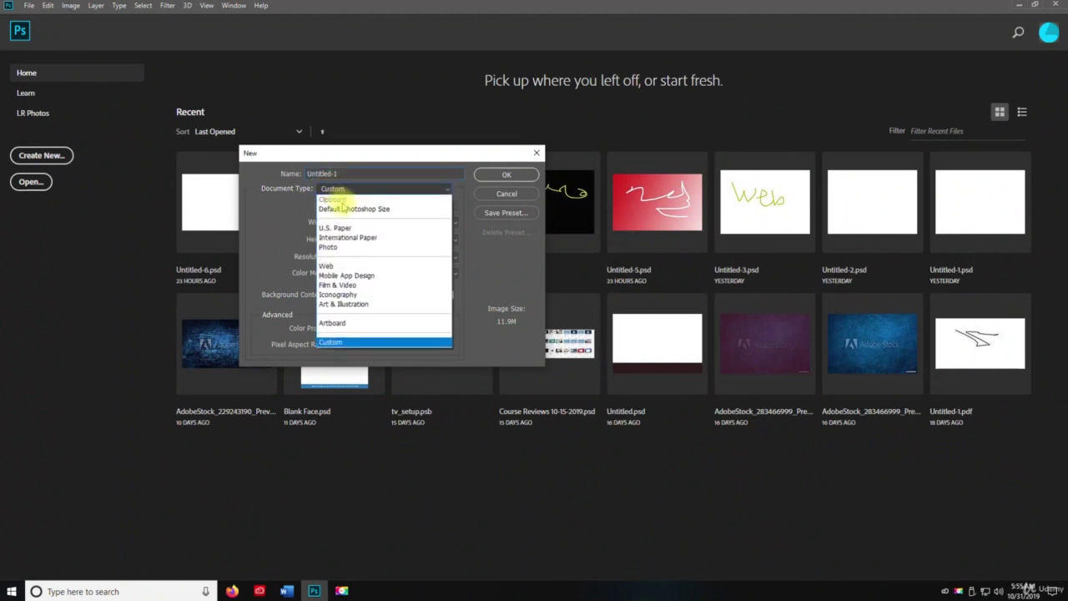
{"action": "left_click", "coordinate": [340, 205]}
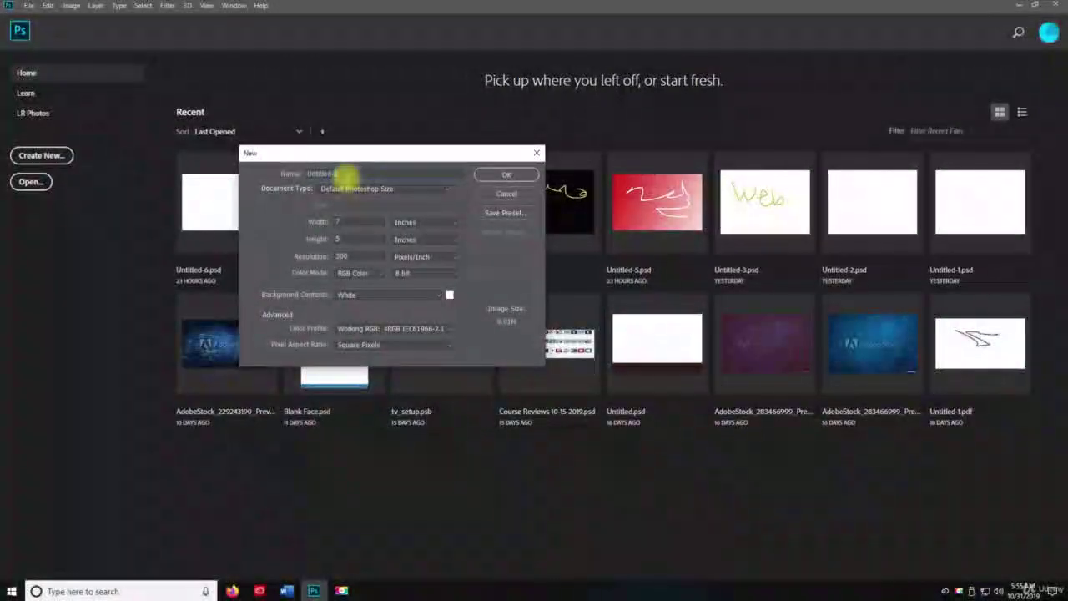
{"action": "left_click", "coordinate": [512, 175]}
- Save the document to the Desktop as Untitled-1 in Photoshop format
{"action": "left_click", "coordinate": [29, 5]}
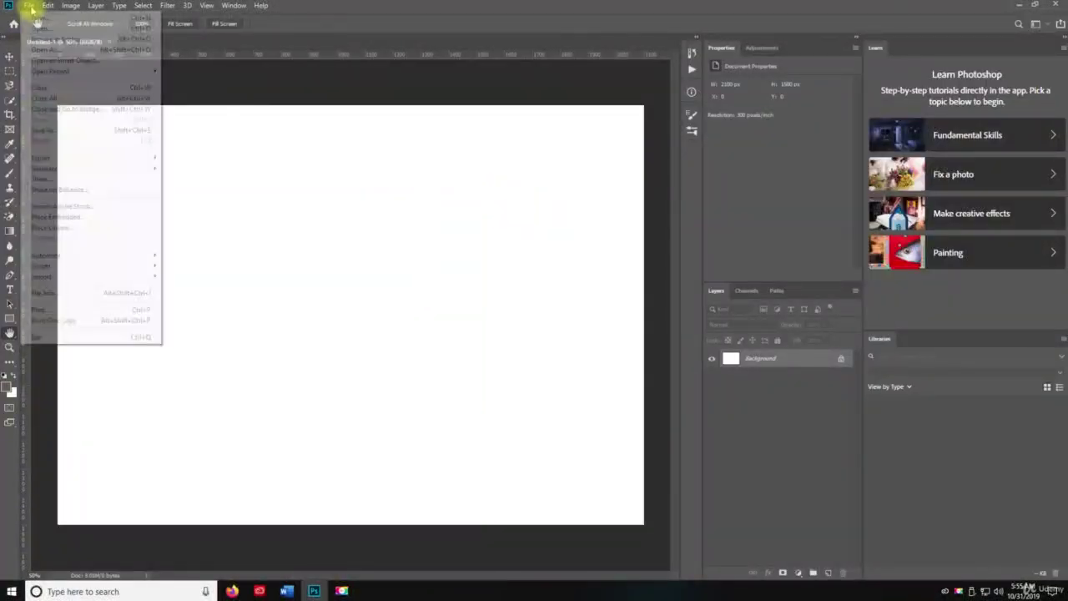
{"action": "left_click", "coordinate": [110, 132]}
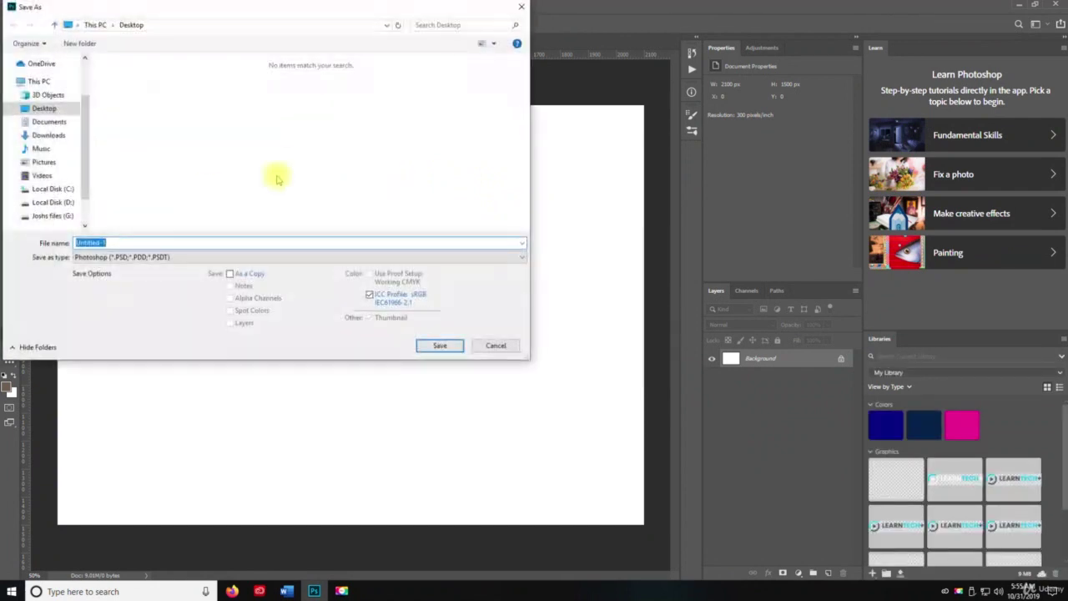
{"action": "left_click", "coordinate": [433, 346]}
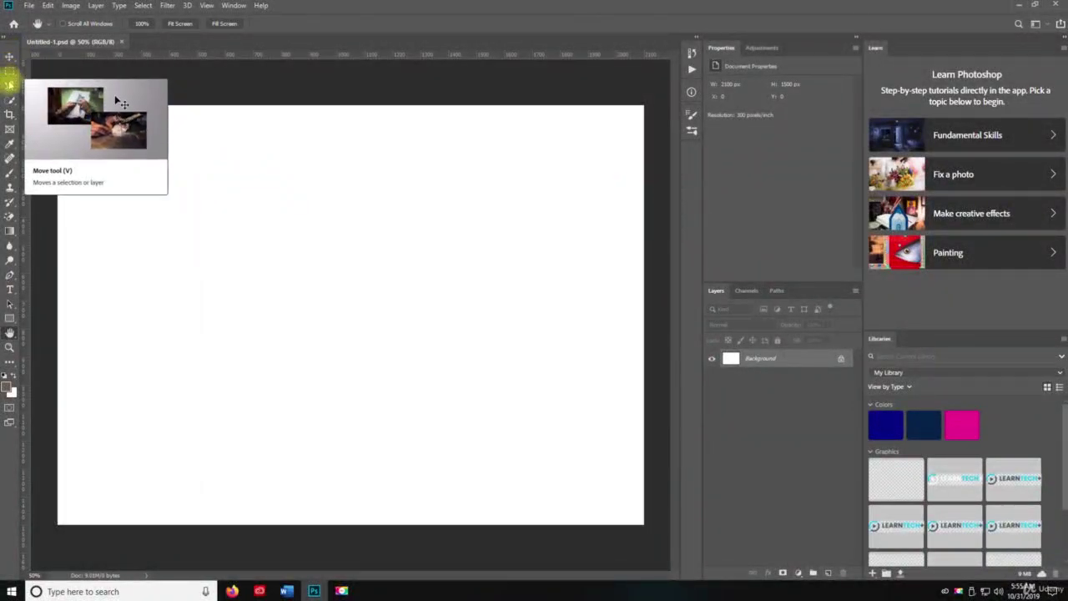
- Try drawing an artboard about 1728 × 1130 px inside the canvas and moving its layer, and undo both
{"action": "left_click", "coordinate": [11, 74]}
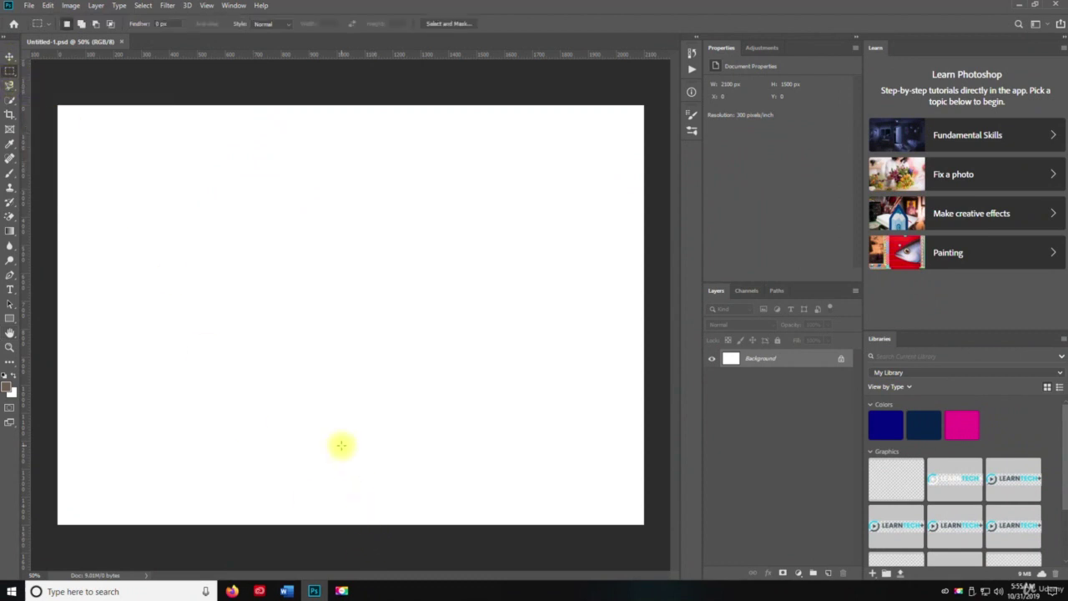
{"action": "key", "text": "v"}
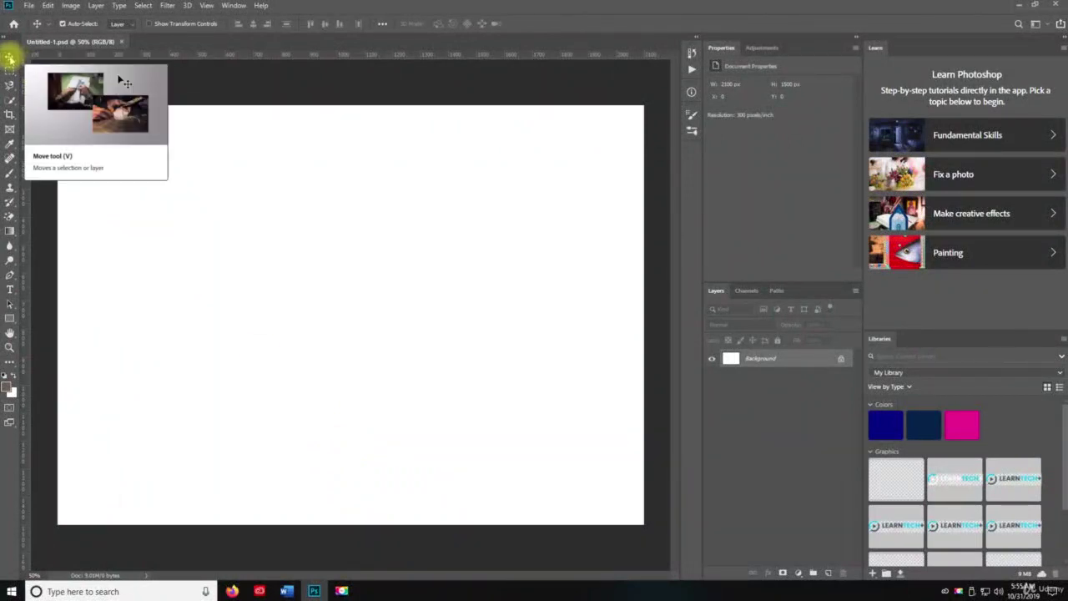
{"action": "right_click", "coordinate": [10, 56]}
{"action": "left_click", "coordinate": [57, 67]}
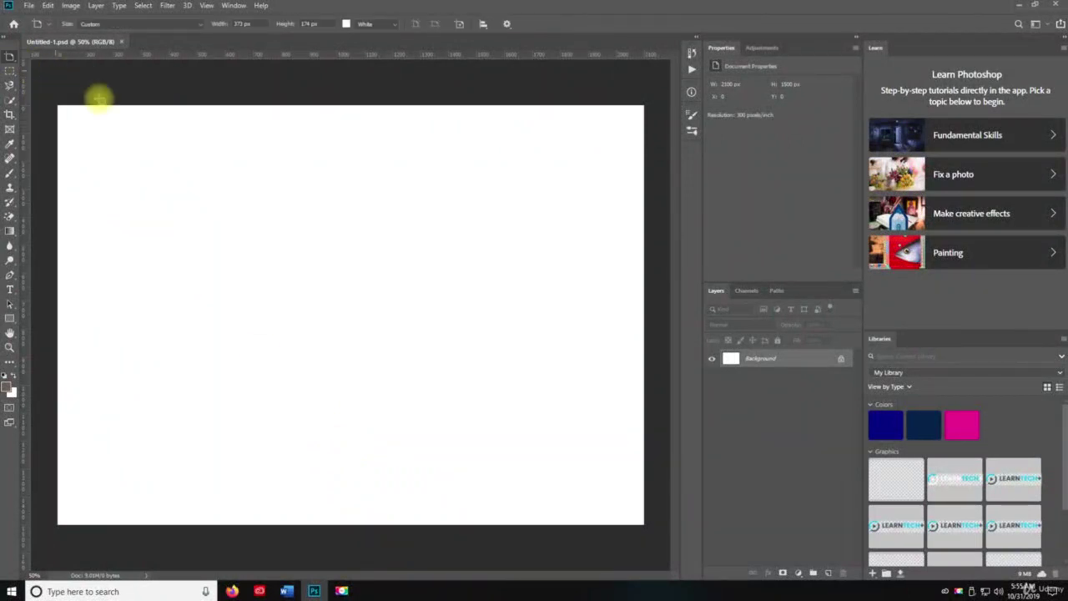
{"action": "left_click_drag", "start_coordinate": [110, 150], "coordinate": [586, 463]}
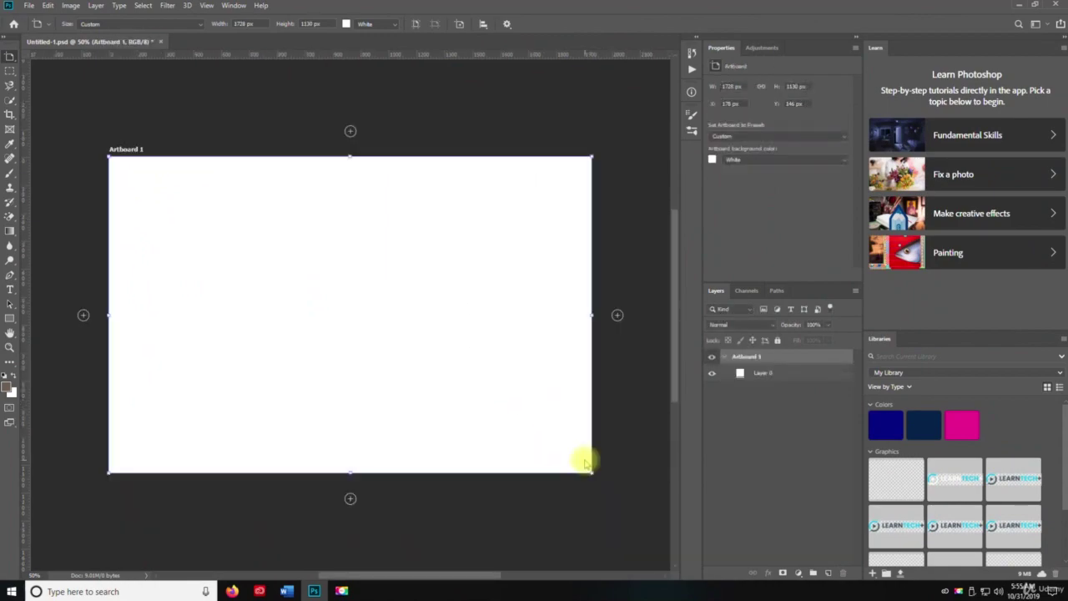
{"action": "key", "text": "v"}
{"action": "left_click_drag", "start_coordinate": [433, 307], "coordinate": [380, 305]}
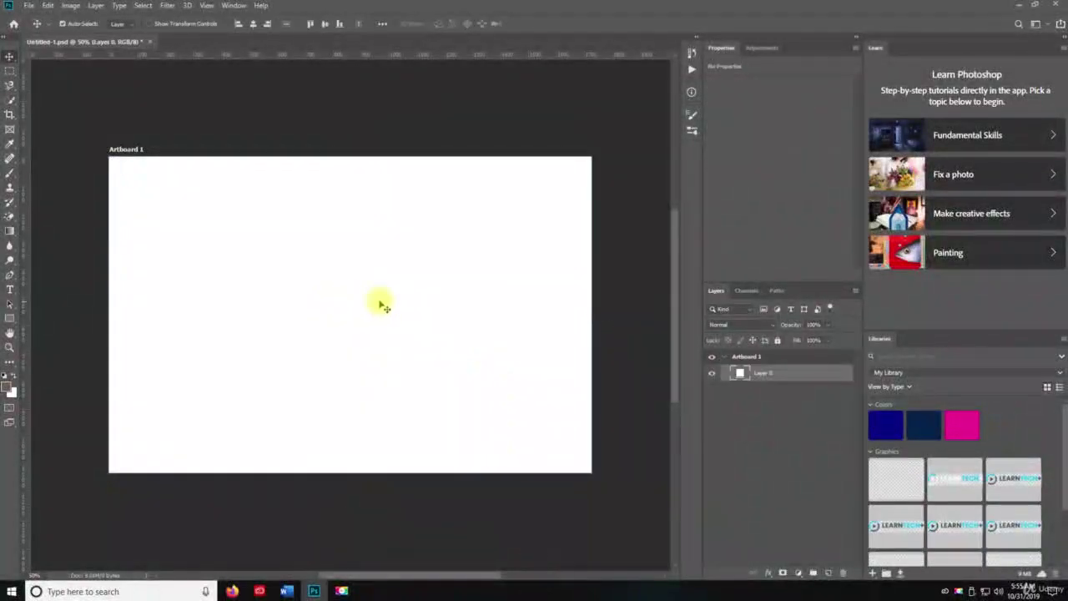
{"action": "key", "text": "ctrl+z"}
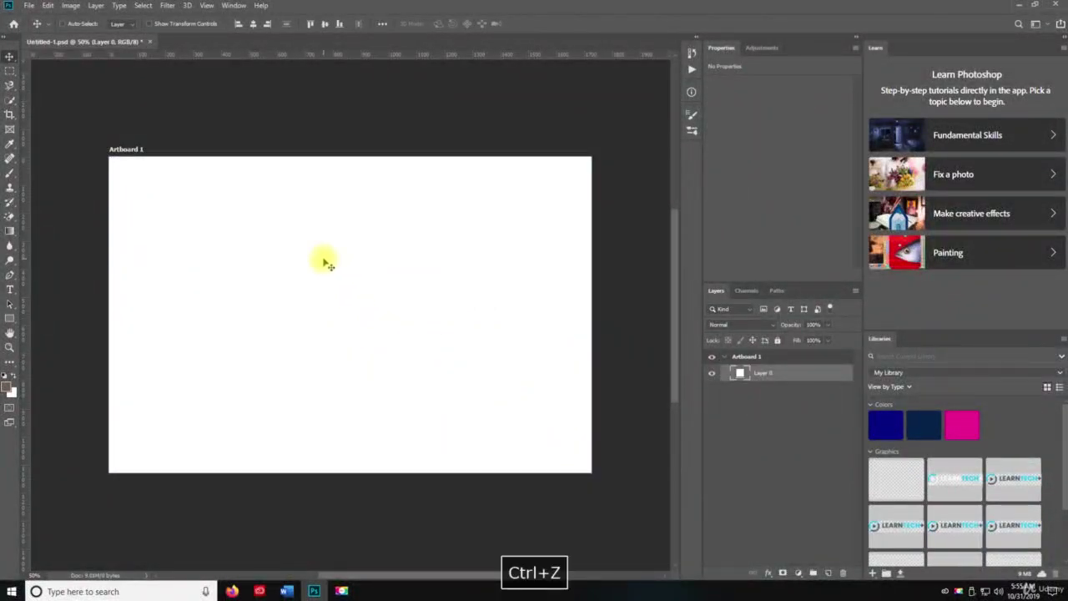
{"action": "key", "text": "ctrl+z"}
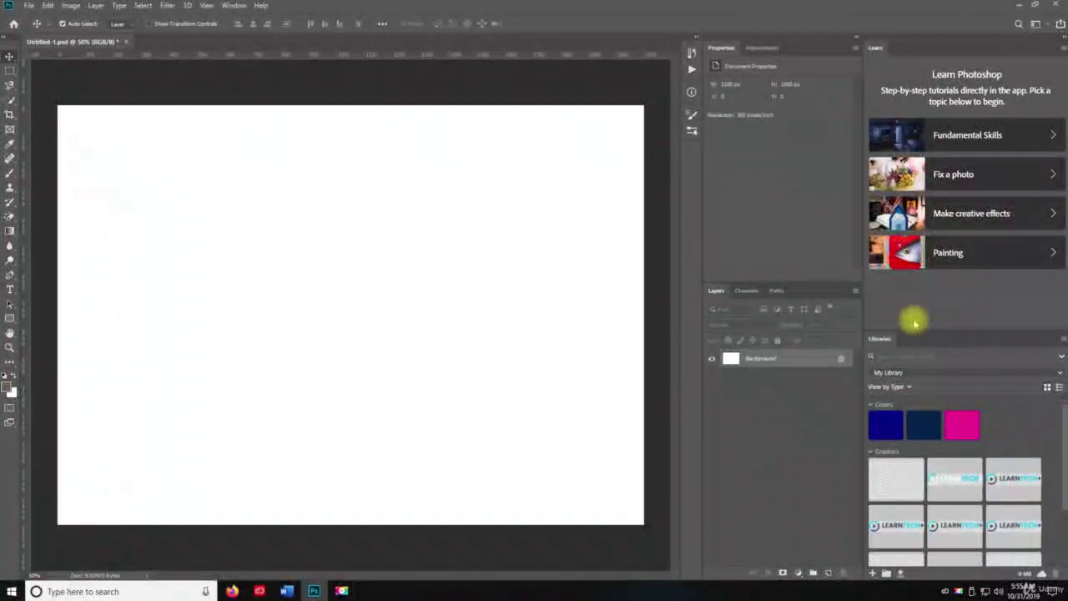
- Add a new layer and make a rectangular selection about 2.39 × 1.53 in in the upper-left part of the canvas
{"action": "key", "text": "m"}
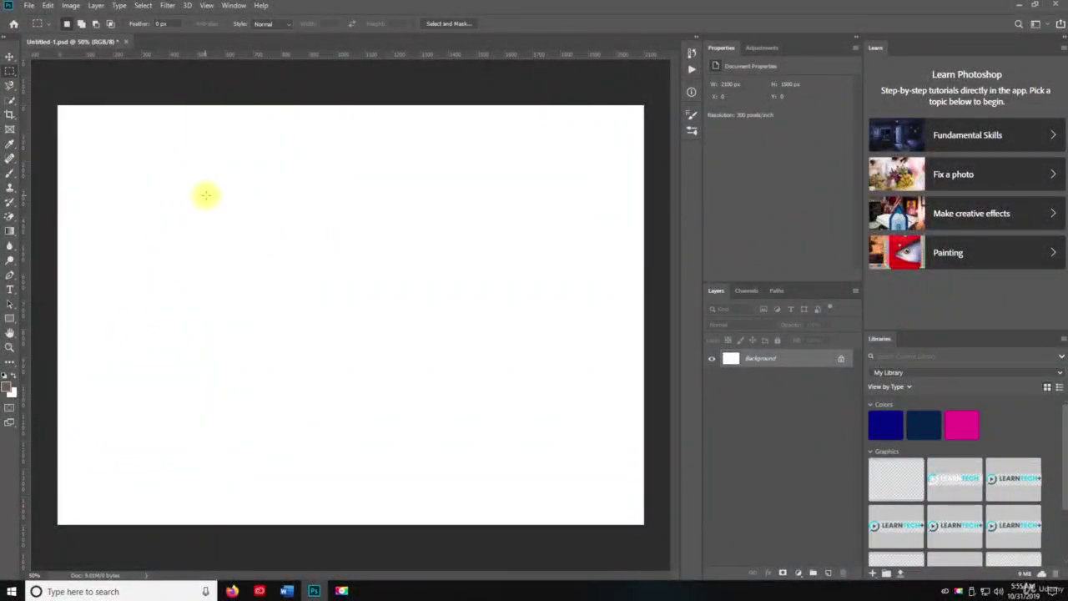
{"action": "left_click", "coordinate": [828, 573]}
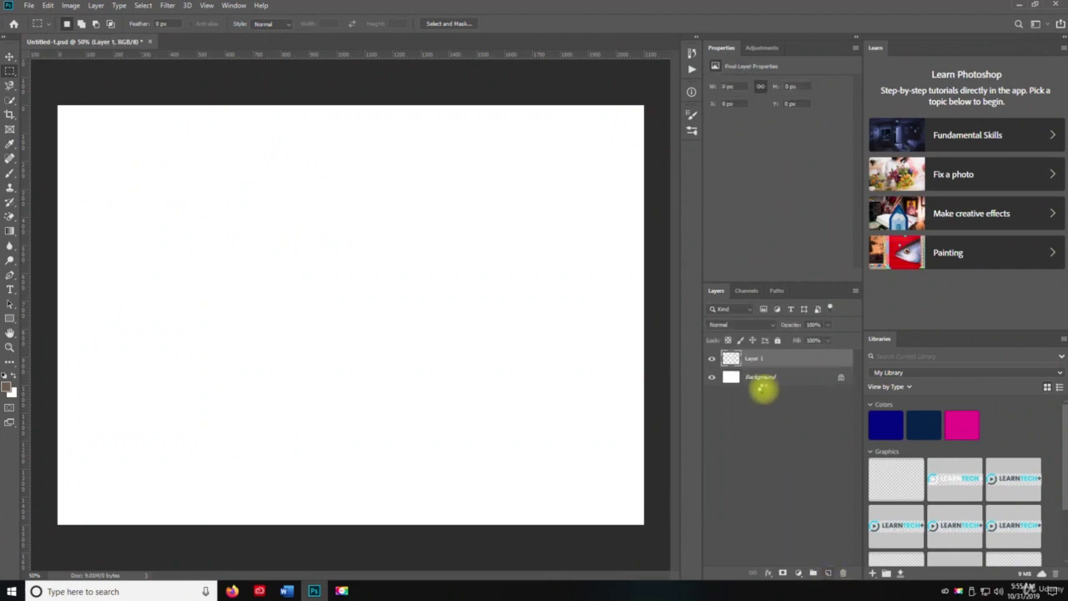
{"action": "left_click_drag", "start_coordinate": [149, 173], "coordinate": [349, 300]}
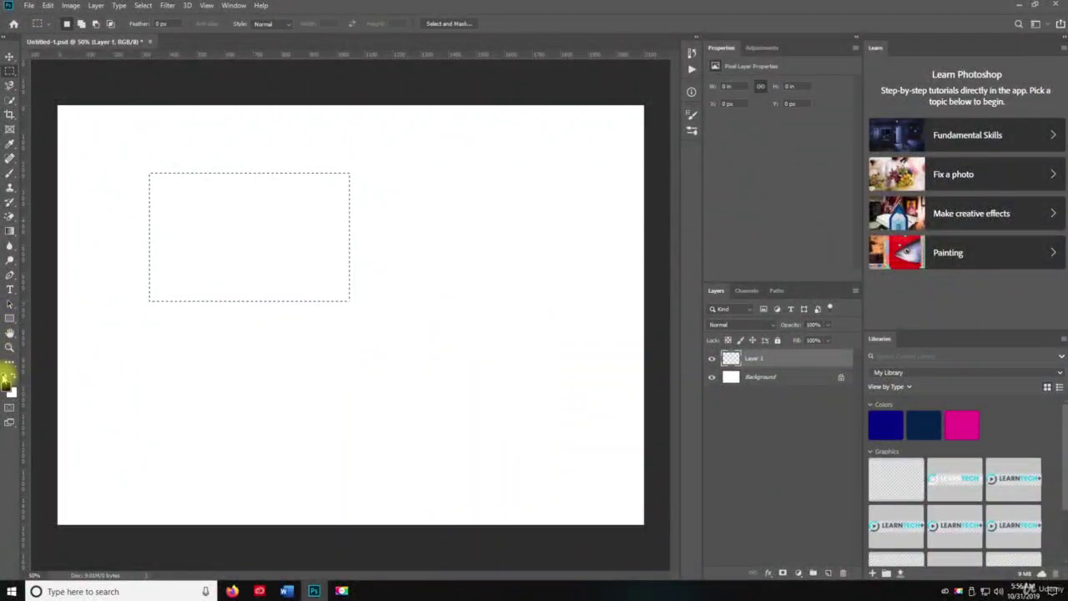
- Fill the rectangular selection with black using the Paint Bucket tool and deselect it
{"action": "key", "text": "g"}
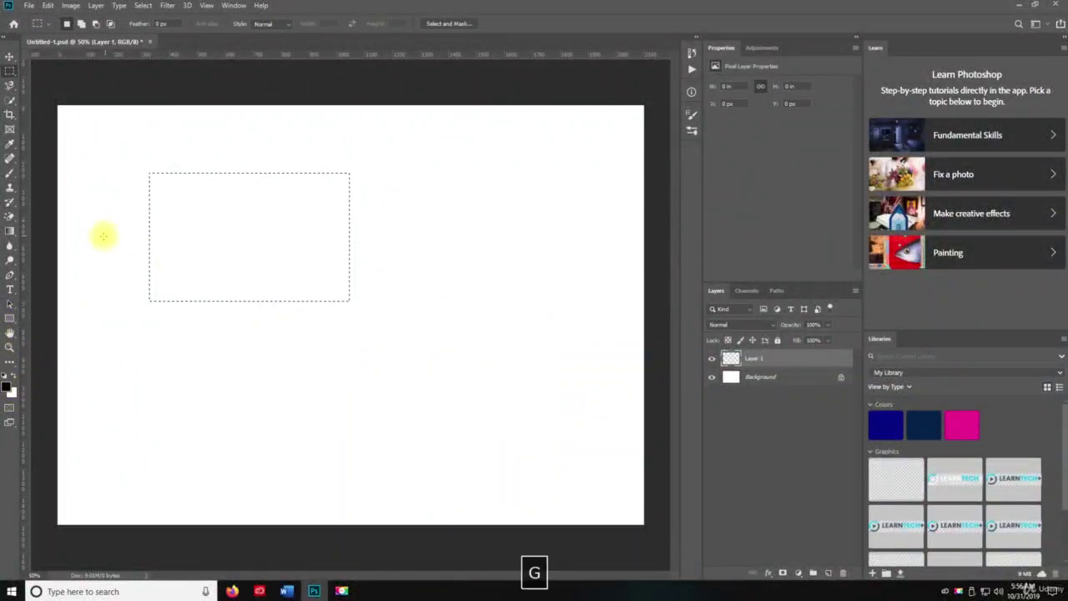
{"action": "right_click", "coordinate": [12, 233]}
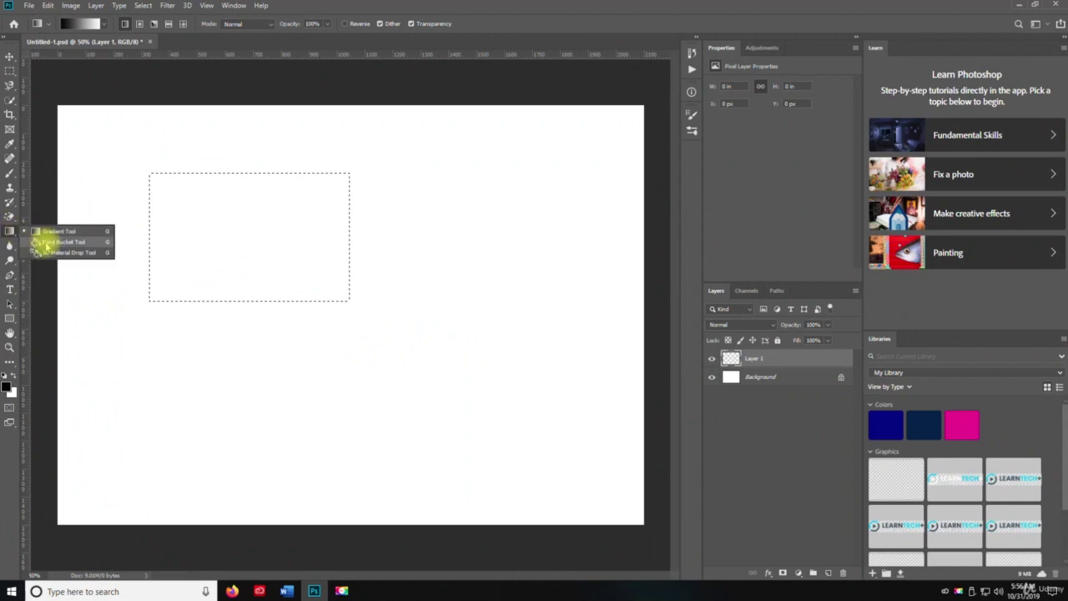
{"action": "left_click", "coordinate": [58, 241]}
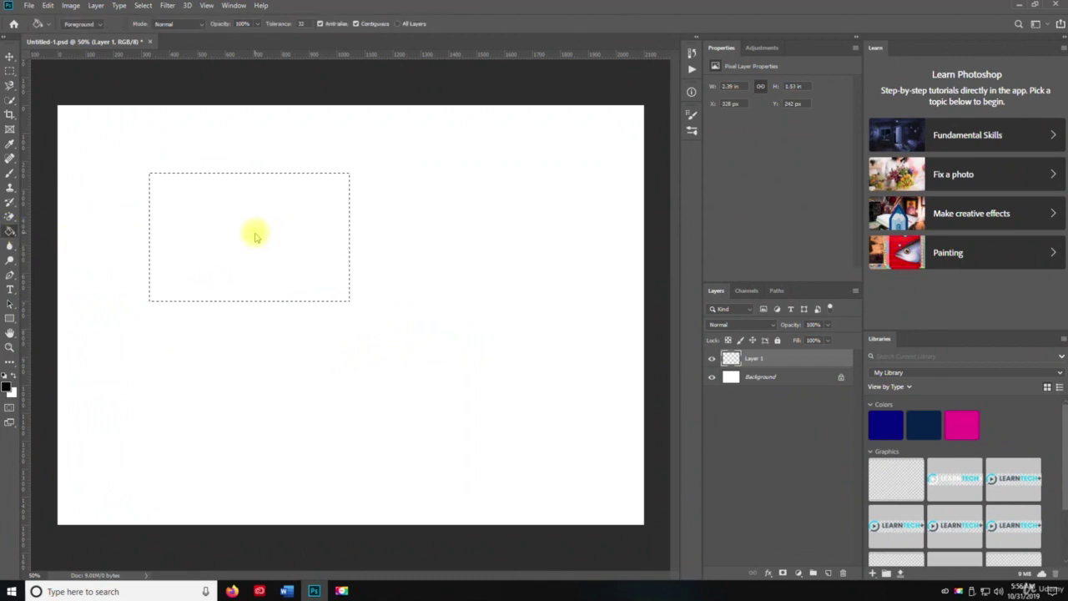
{"action": "left_click", "coordinate": [258, 240]}
{"action": "key", "text": "ctrl+d"}
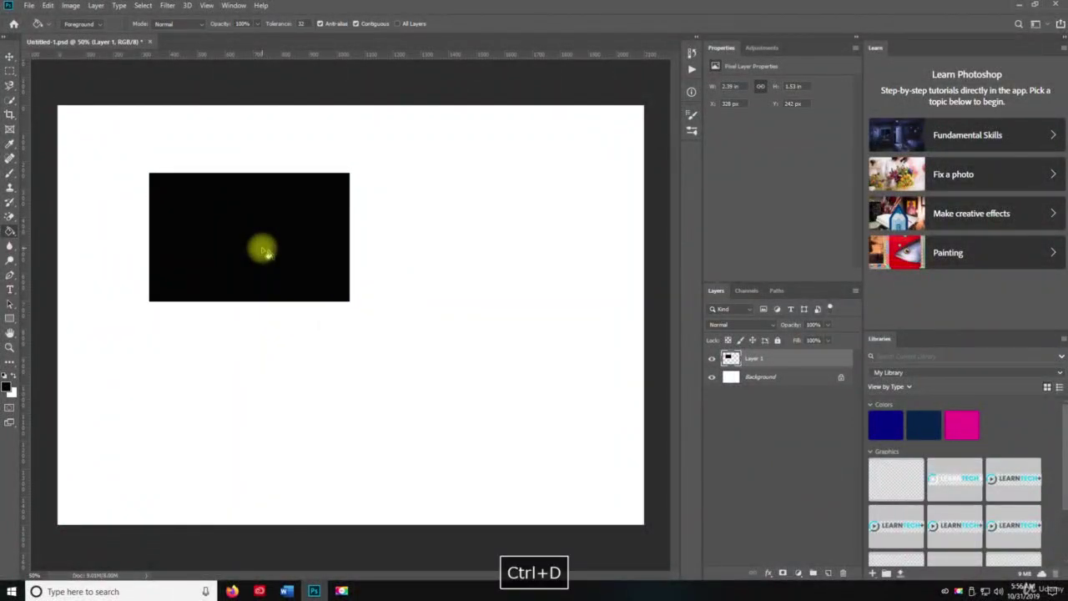
- Duplicate the black rectangle three times with the Move tool and arrange the four rectangles in a two-by-two grid
{"action": "key", "text": "v"}
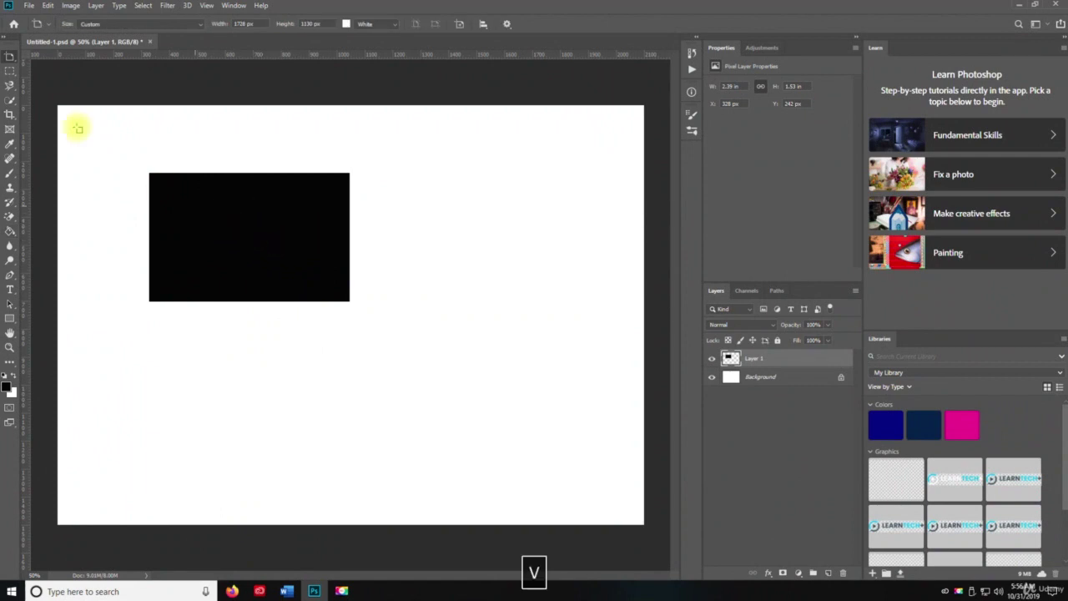
{"action": "right_click", "coordinate": [10, 56]}
{"action": "left_click", "coordinate": [50, 51]}
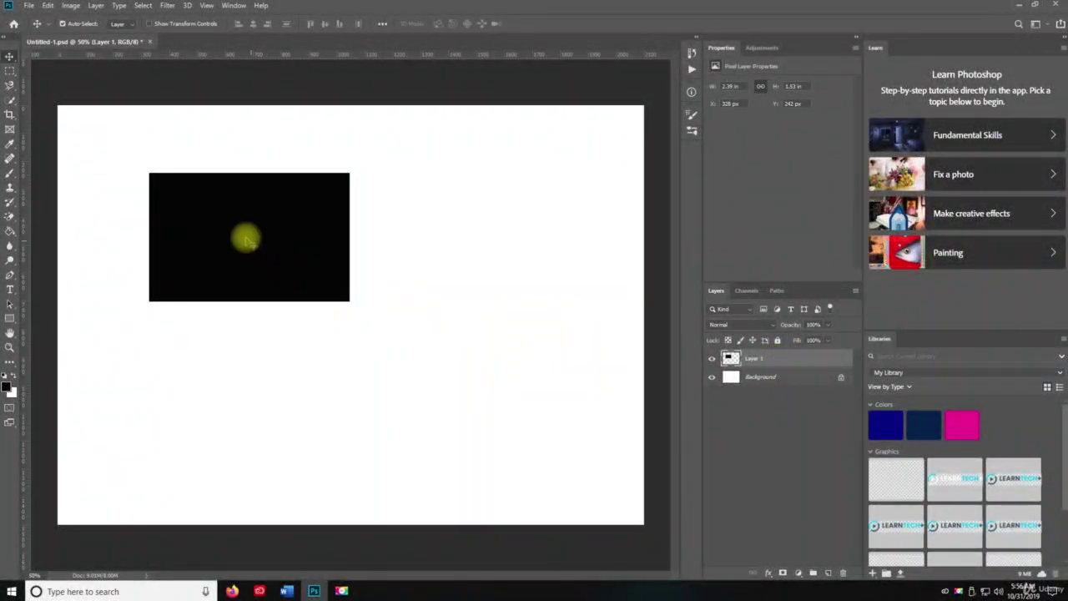
{"action": "left_click_drag", "start_coordinate": [247, 239], "coordinate": [415, 242]}
{"action": "key", "text": "v"}
{"action": "left_click_drag", "start_coordinate": [395, 337], "coordinate": [183, 334]}
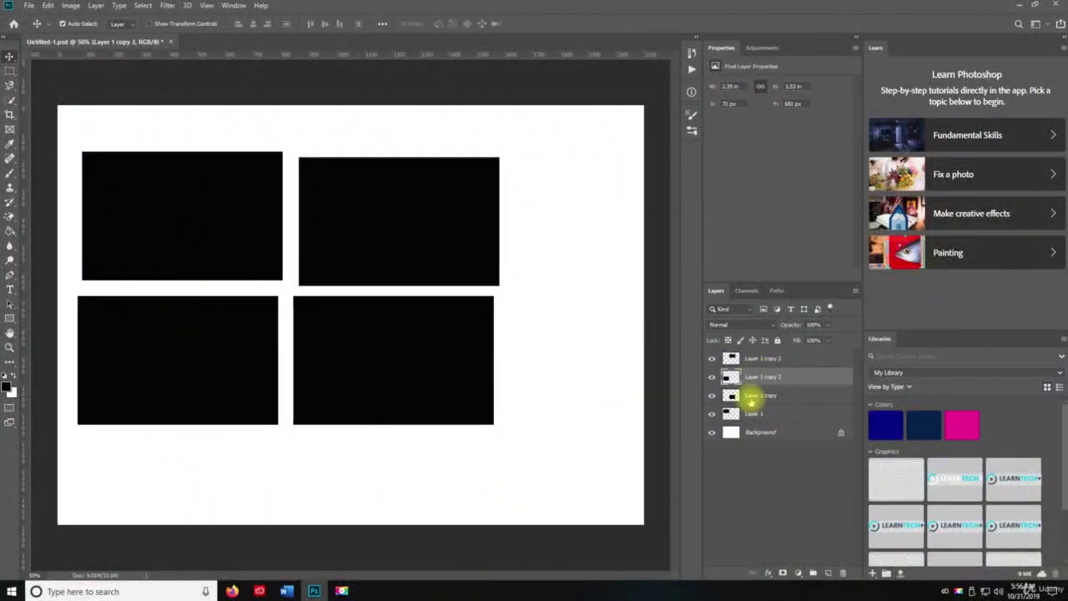
- Toggle Layer 1's visibility off and on, and align its rectangle with the lower-left and upper-right rectangles
{"action": "left_click", "coordinate": [747, 412]}
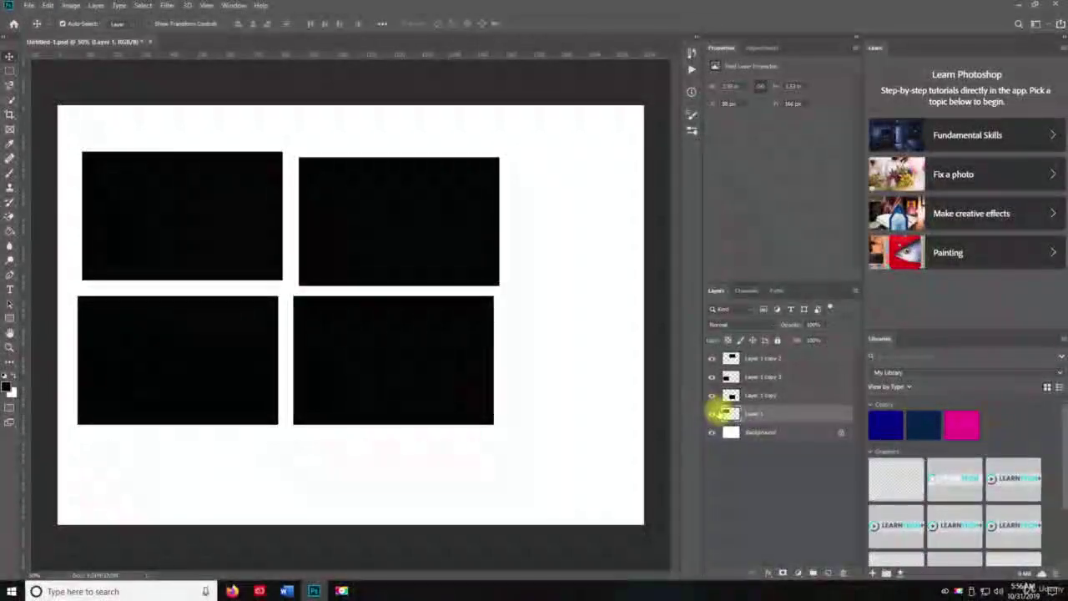
{"action": "left_click", "coordinate": [712, 414]}
{"action": "left_click", "coordinate": [711, 414]}
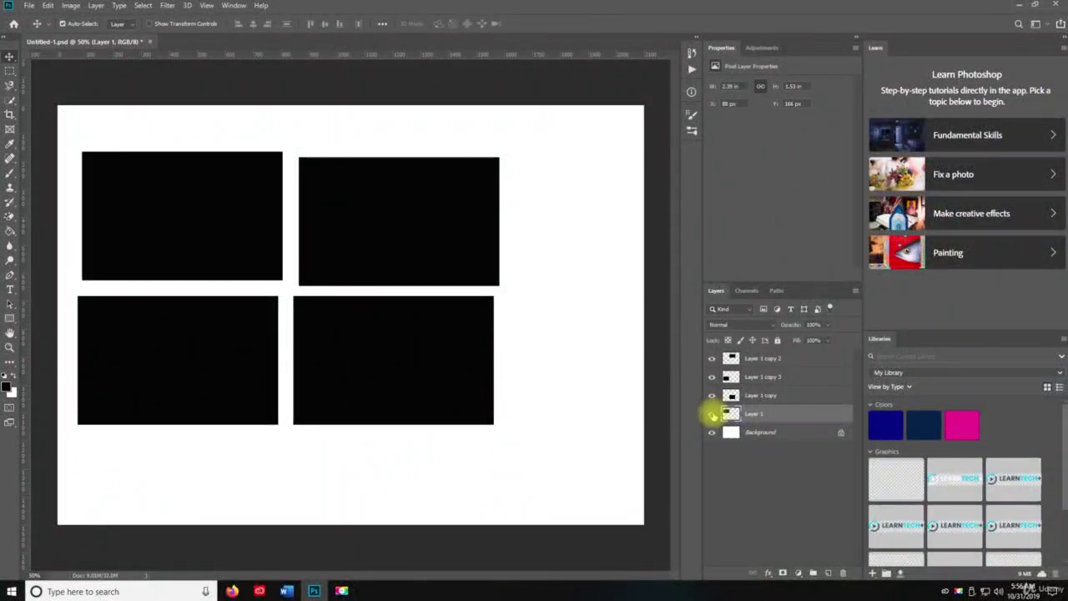
{"action": "left_click", "coordinate": [711, 414]}
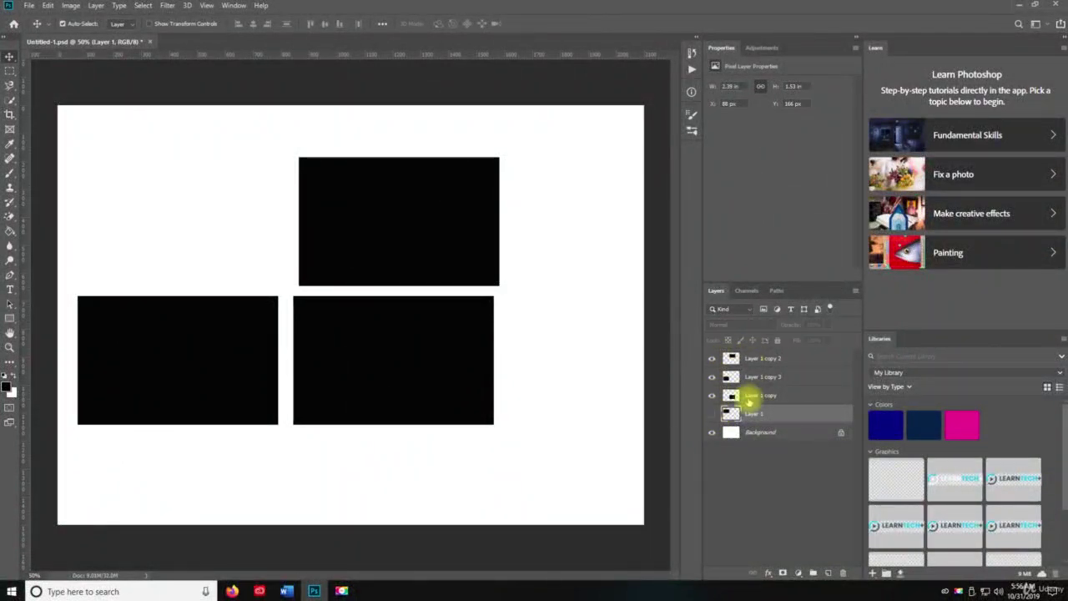
{"action": "left_click", "coordinate": [712, 413]}
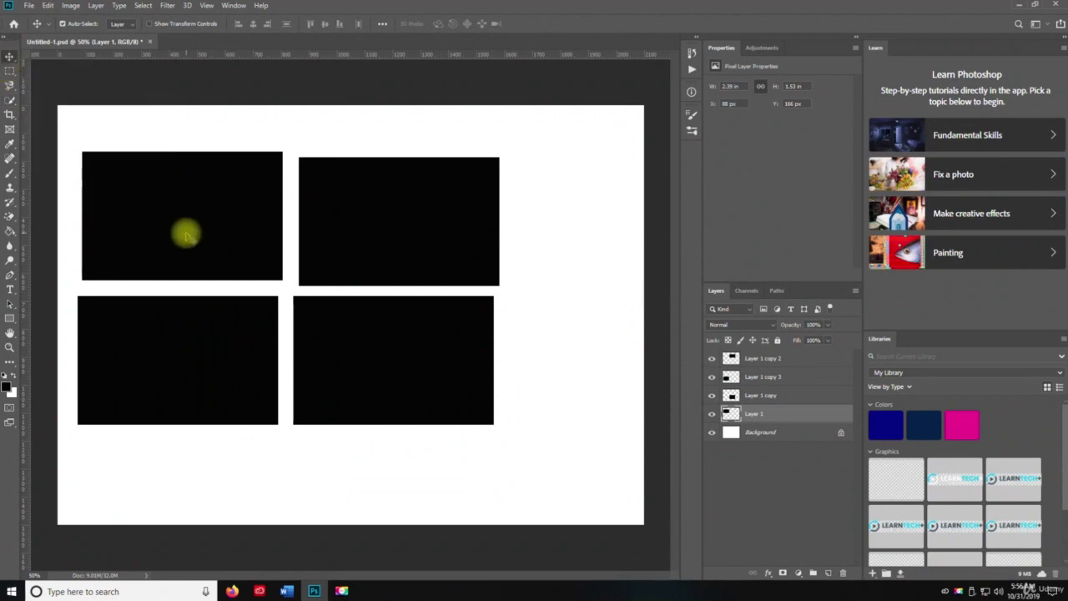
{"action": "mouse_move", "coordinate": [186, 235]}
{"action": "left_mouse_down"}
{"action": "mouse_move", "coordinate": [253, 179]}
{"action": "mouse_move", "coordinate": [542, 306]}
{"action": "mouse_move", "coordinate": [529, 437]}
{"action": "mouse_move", "coordinate": [279, 445]}
{"action": "mouse_move", "coordinate": [105, 310]}
{"action": "mouse_move", "coordinate": [279, 209]}
{"action": "mouse_move", "coordinate": [475, 429]}
{"action": "mouse_move", "coordinate": [151, 264]}
{"action": "mouse_move", "coordinate": [181, 239]}
{"action": "left_mouse_up"}
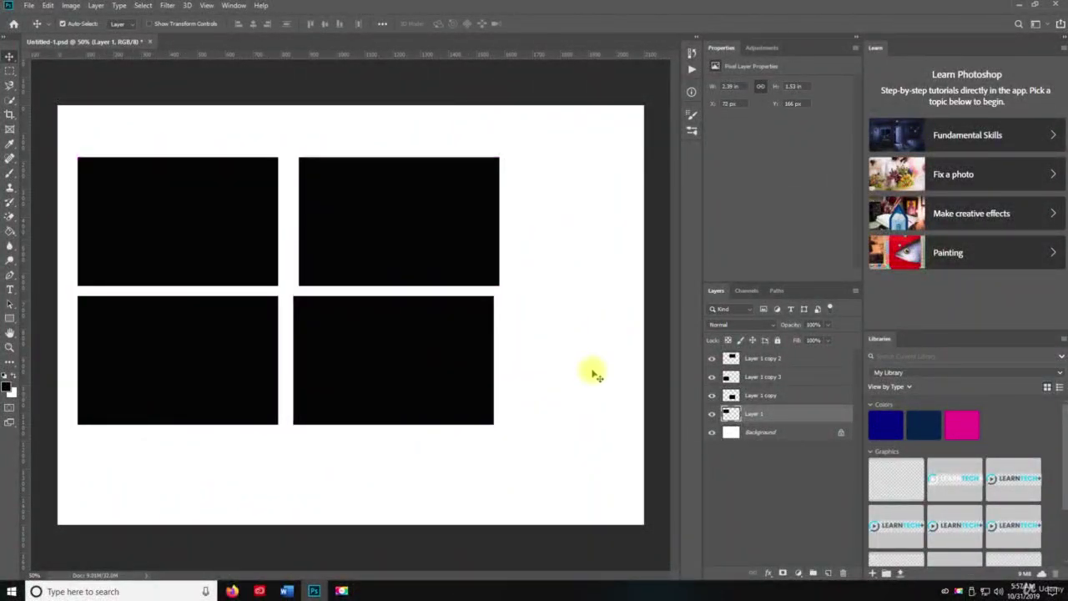
- Toggle Layer 1 copy 2's visibility off and on, and move its rectangle farther right at the same height
{"action": "left_click", "coordinate": [769, 360]}
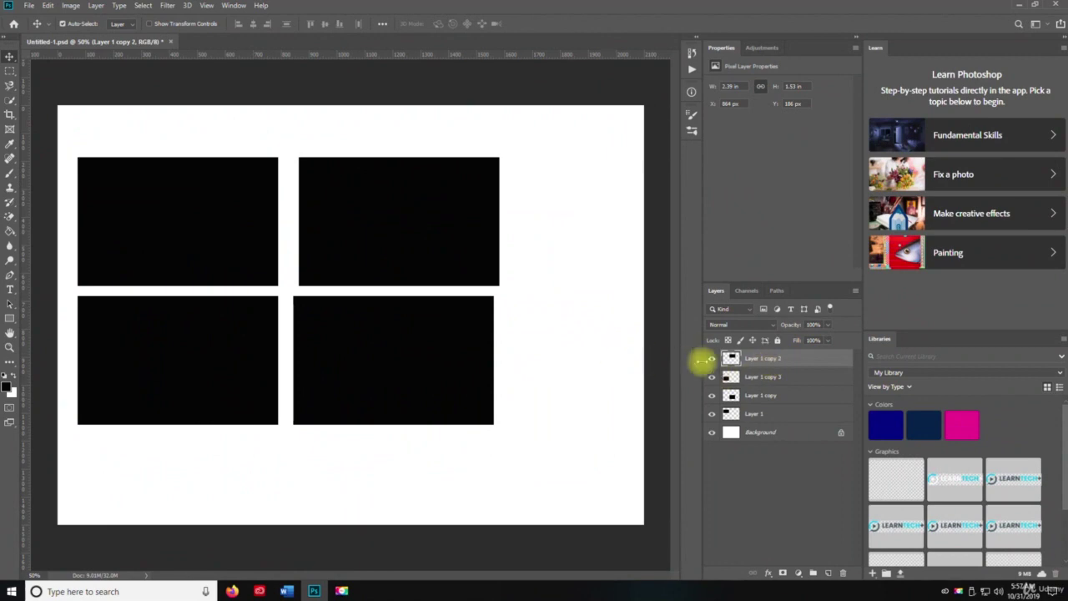
{"action": "left_click", "coordinate": [712, 359]}
{"action": "left_click", "coordinate": [712, 359]}
{"action": "left_click_drag", "start_coordinate": [441, 222], "coordinate": [515, 222]}
- Toggle Layer 1 copy 3's visibility off and on, and move its rectangle straight down below the upper-left one
{"action": "left_click", "coordinate": [742, 376]}
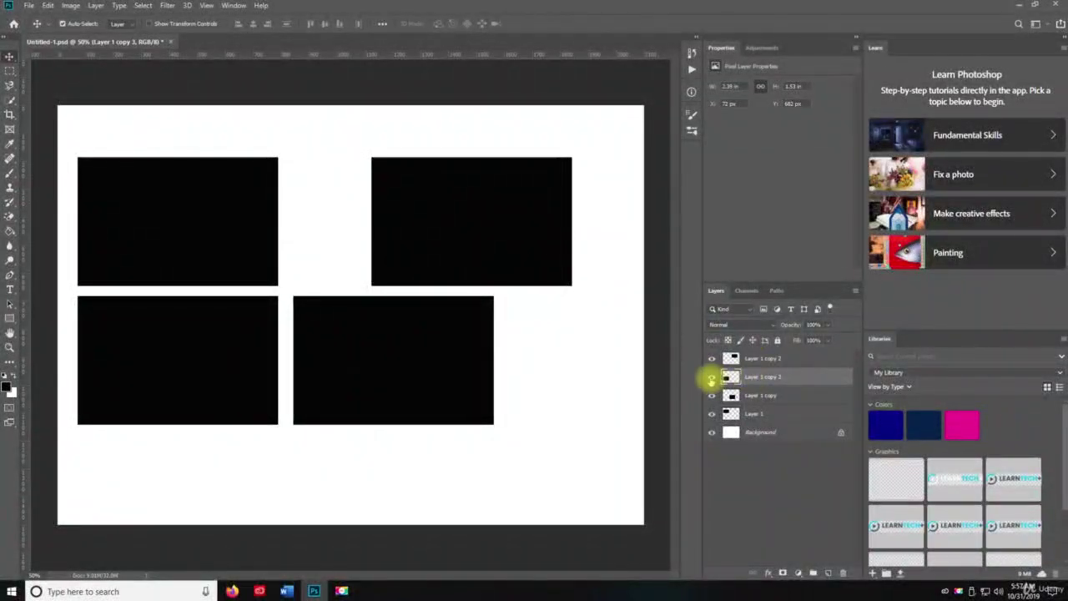
{"action": "left_click", "coordinate": [711, 377]}
{"action": "left_click", "coordinate": [710, 377]}
{"action": "left_click_drag", "start_coordinate": [274, 326], "coordinate": [267, 376]}
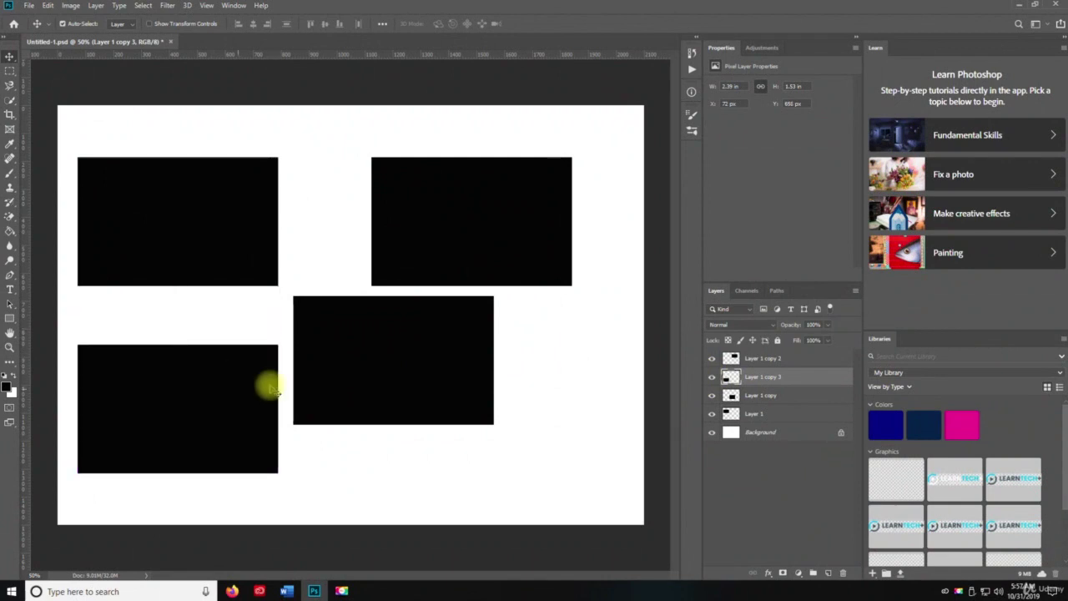
- Toggle Layer 1 copy's visibility off and on, and move its rectangle down and right, level with the lower-left one
{"action": "left_click", "coordinate": [753, 396]}
{"action": "left_click", "coordinate": [711, 395]}
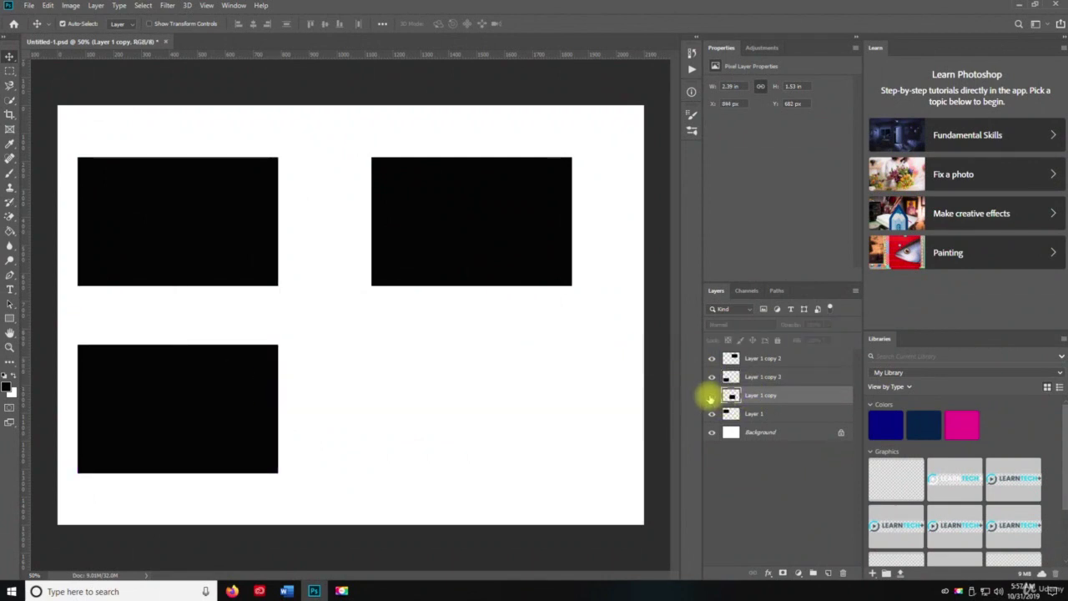
{"action": "left_click", "coordinate": [711, 396]}
{"action": "left_click_drag", "start_coordinate": [362, 331], "coordinate": [437, 386]}
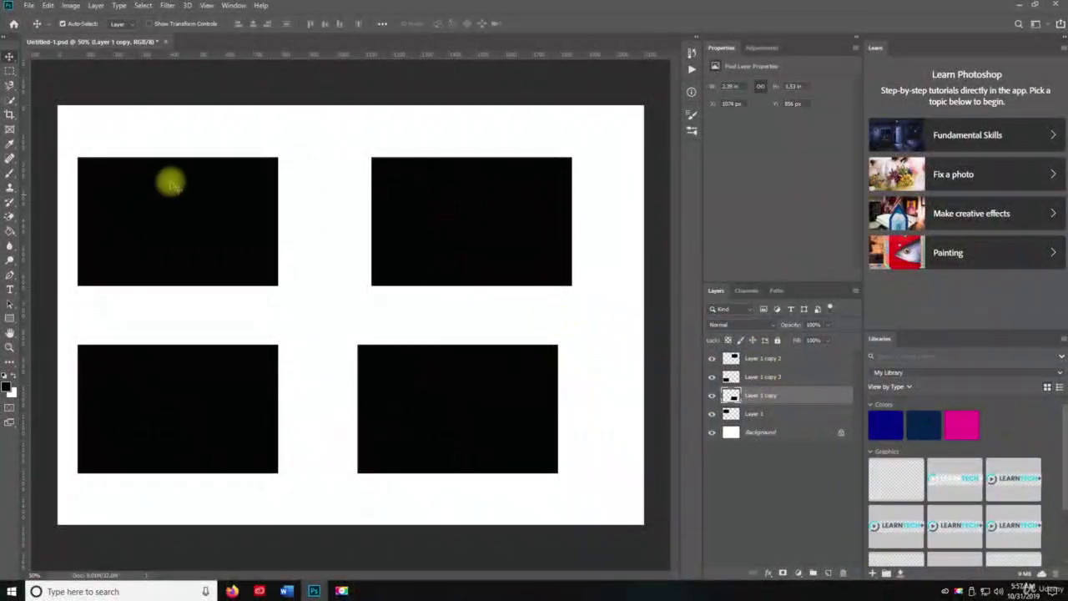
- Draw an artboard about 1880 × 1338 px around all four black rectangles with the Artboard tool
{"action": "right_click", "coordinate": [10, 58]}
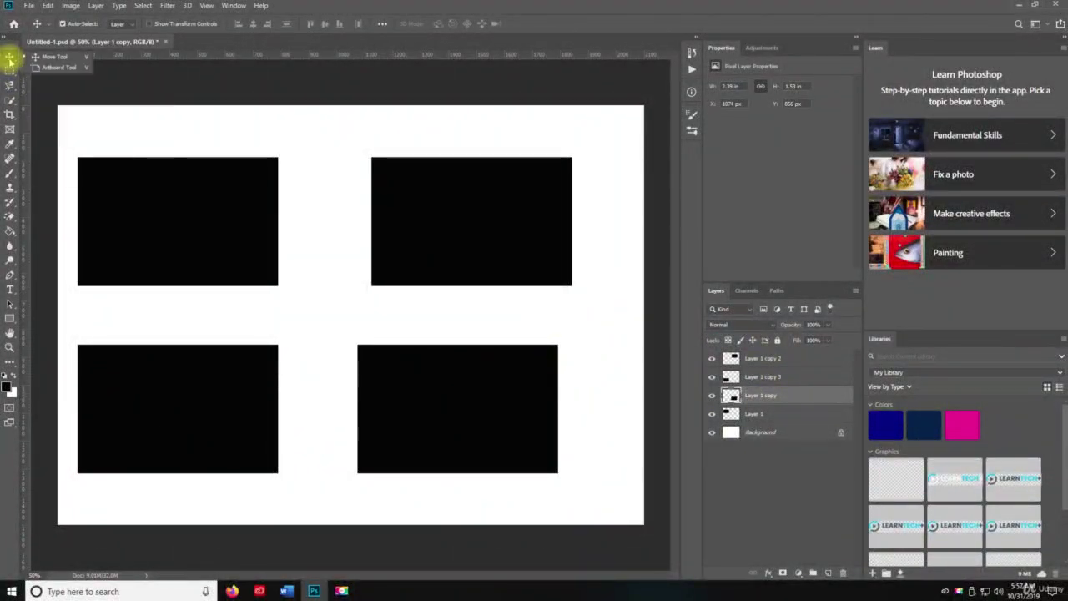
{"action": "left_click", "coordinate": [70, 70]}
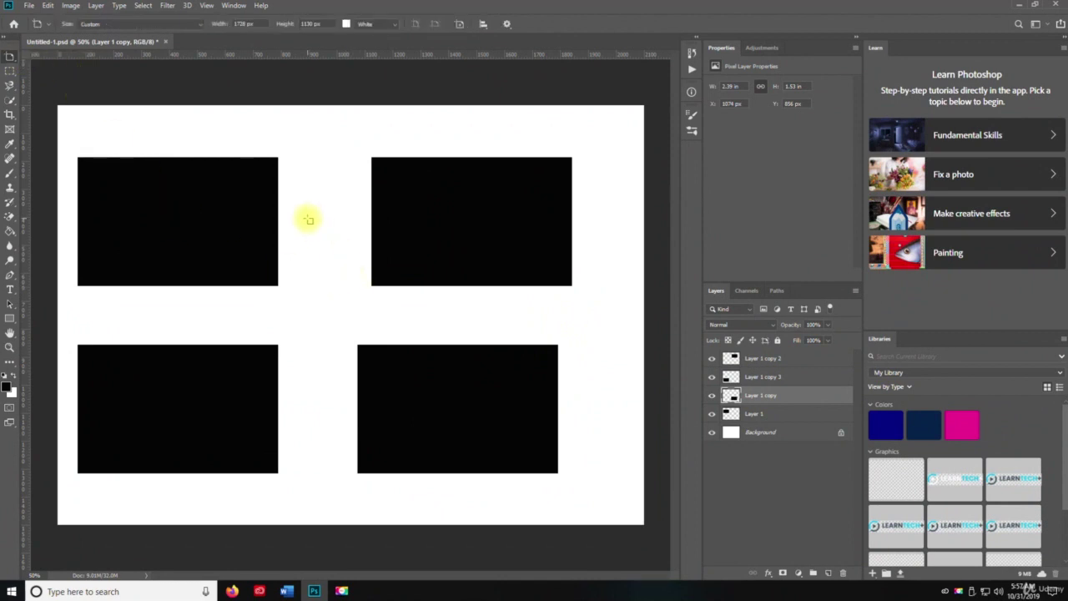
{"action": "left_click_drag", "start_coordinate": [72, 127], "coordinate": [599, 503]}
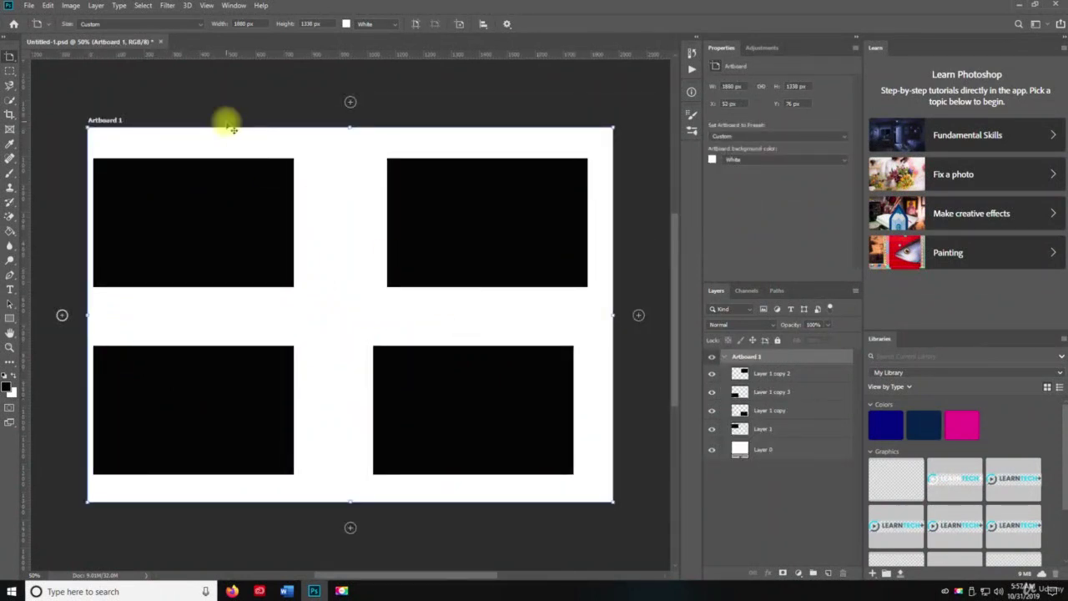
- Add a new artboard directly above Artboard 1 and undo the addition
{"action": "key", "text": "Return"}
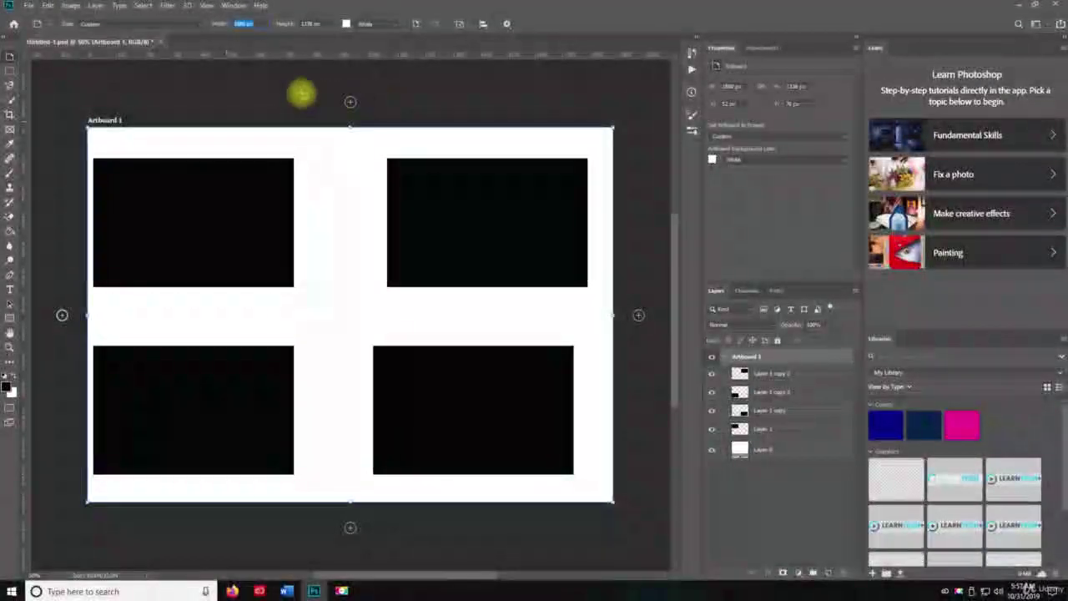
{"action": "left_click", "coordinate": [350, 103]}
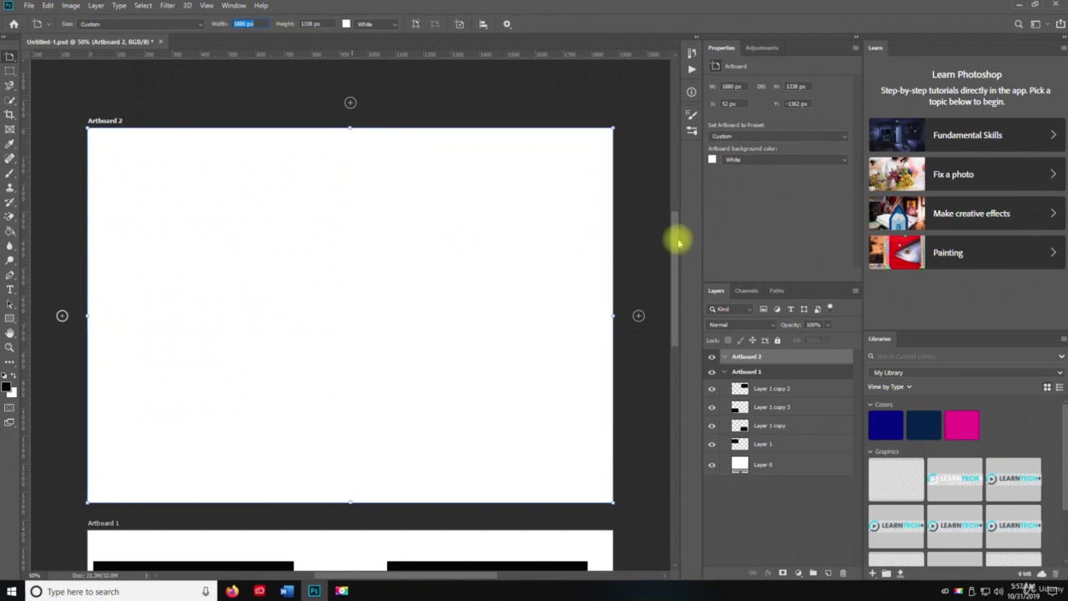
{"action": "left_click_drag", "start_coordinate": [678, 242], "coordinate": [682, 365]}
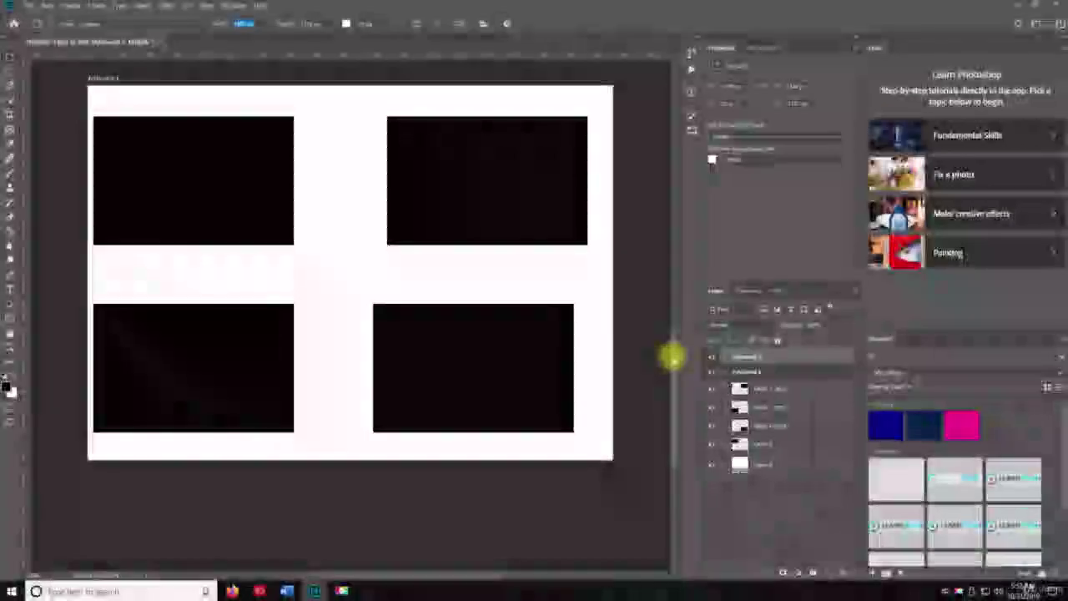
{"action": "left_click_drag", "start_coordinate": [675, 353], "coordinate": [659, 265]}
{"action": "key", "text": "ctrl+z"}
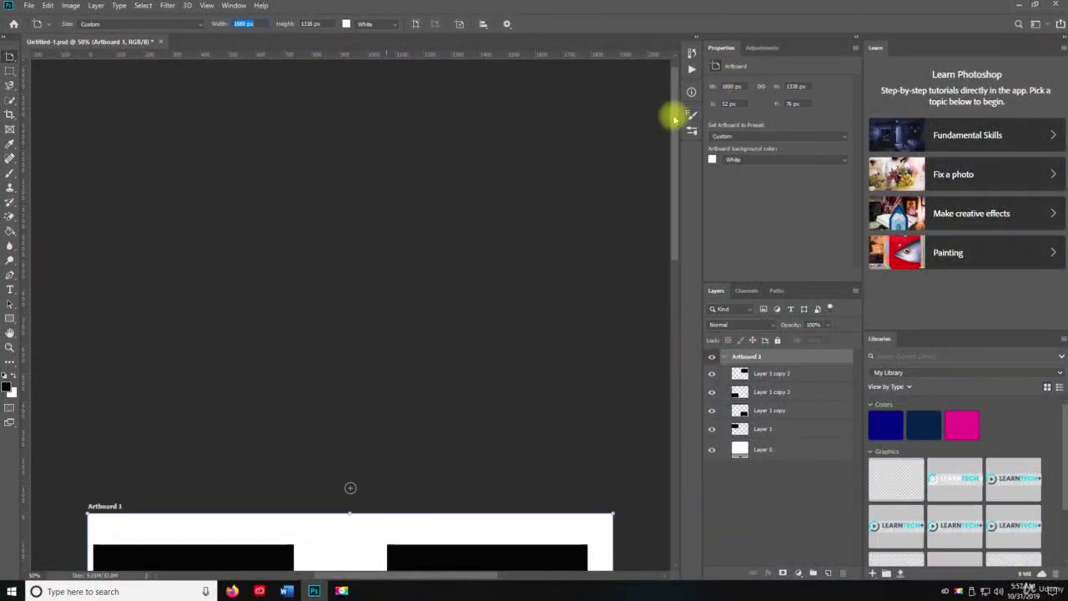
- Add two artboards in a row to the right of Artboard 1, and deselect them with the Move tool
{"action": "left_click_drag", "start_coordinate": [674, 112], "coordinate": [667, 279]}
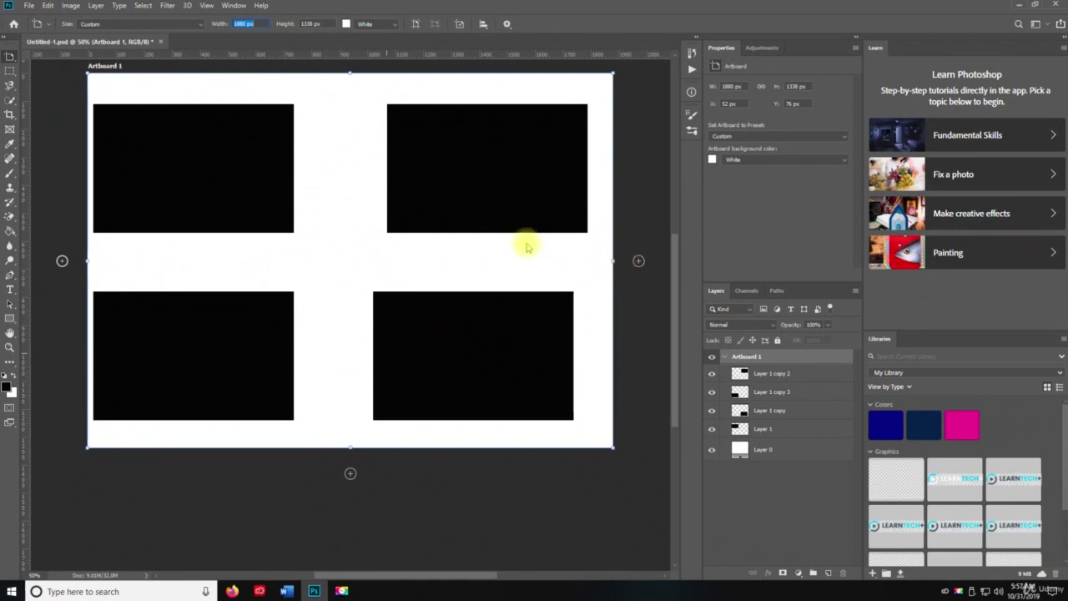
{"action": "left_click", "coordinate": [638, 261]}
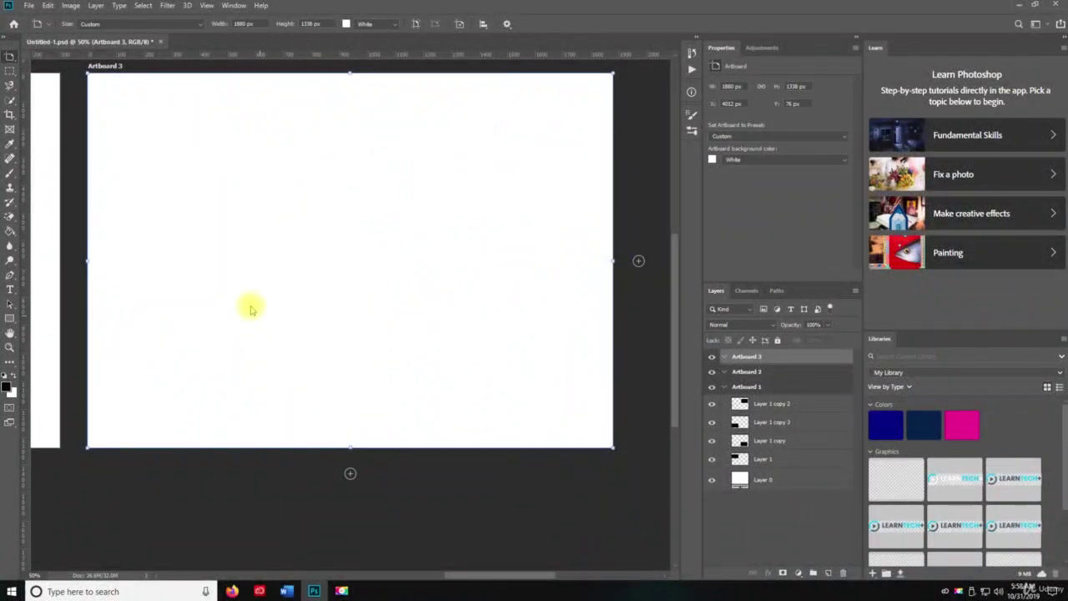
{"action": "left_click_drag", "start_coordinate": [9, 59], "coordinate": [38, 57]}
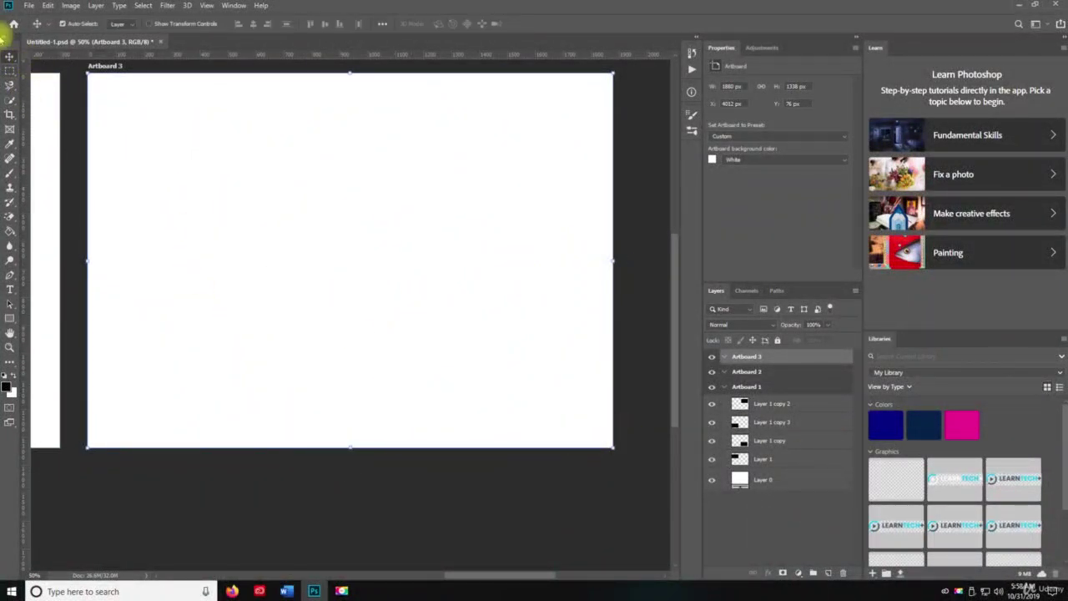
{"action": "left_click", "coordinate": [383, 468]}
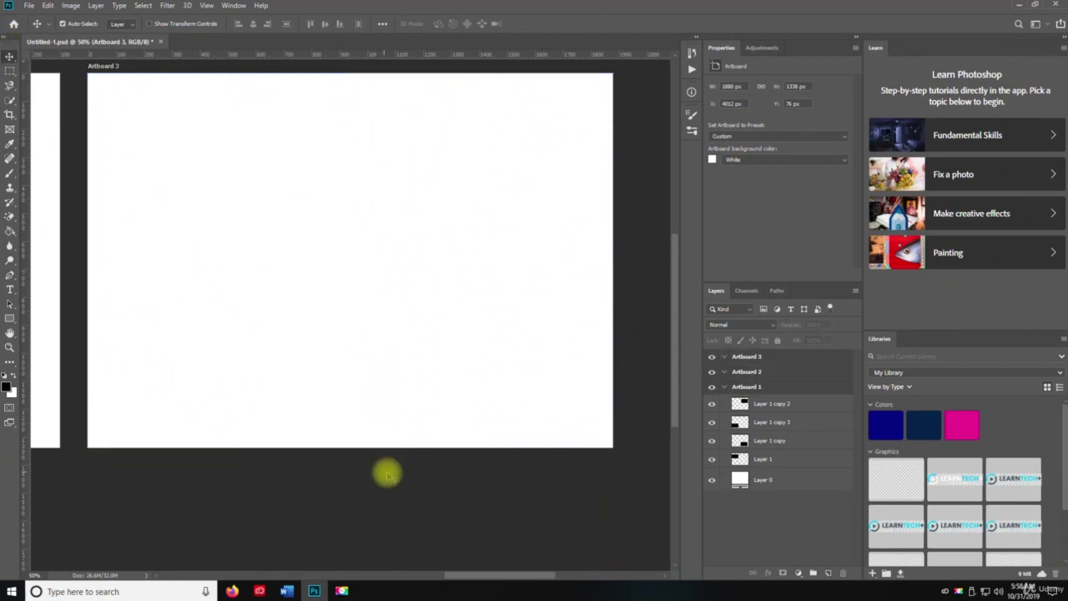
{"action": "left_click_drag", "start_coordinate": [465, 575], "coordinate": [324, 503]}
{"action": "key", "text": "z"}
{"action": "left_click", "coordinate": [339, 252], "text": "alt"}
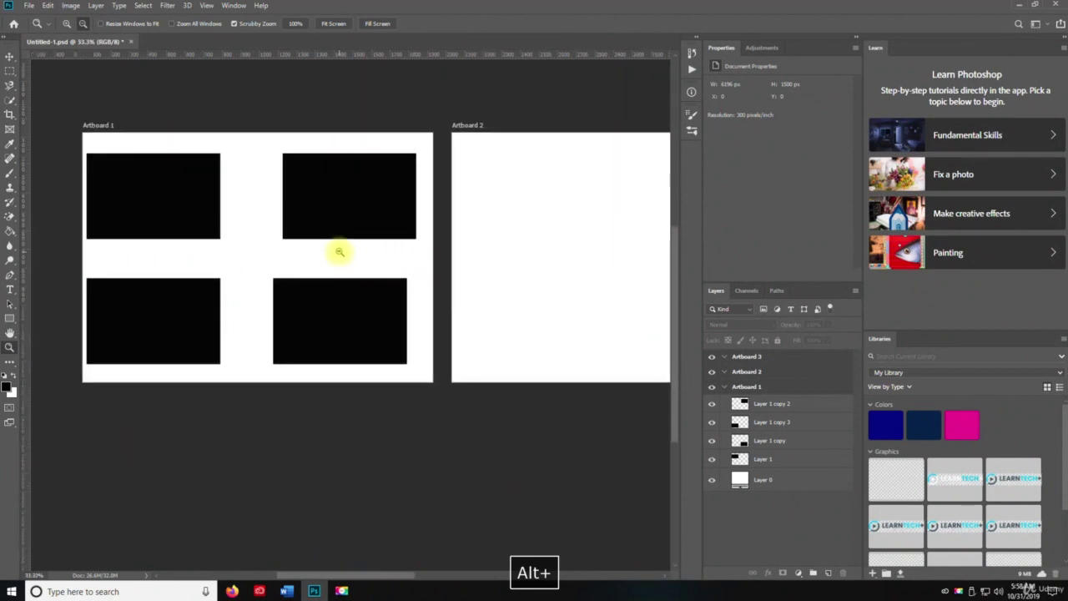
{"action": "left_click", "coordinate": [339, 246], "text": "alt"}
{"action": "left_click_drag", "start_coordinate": [465, 246], "coordinate": [381, 202]}
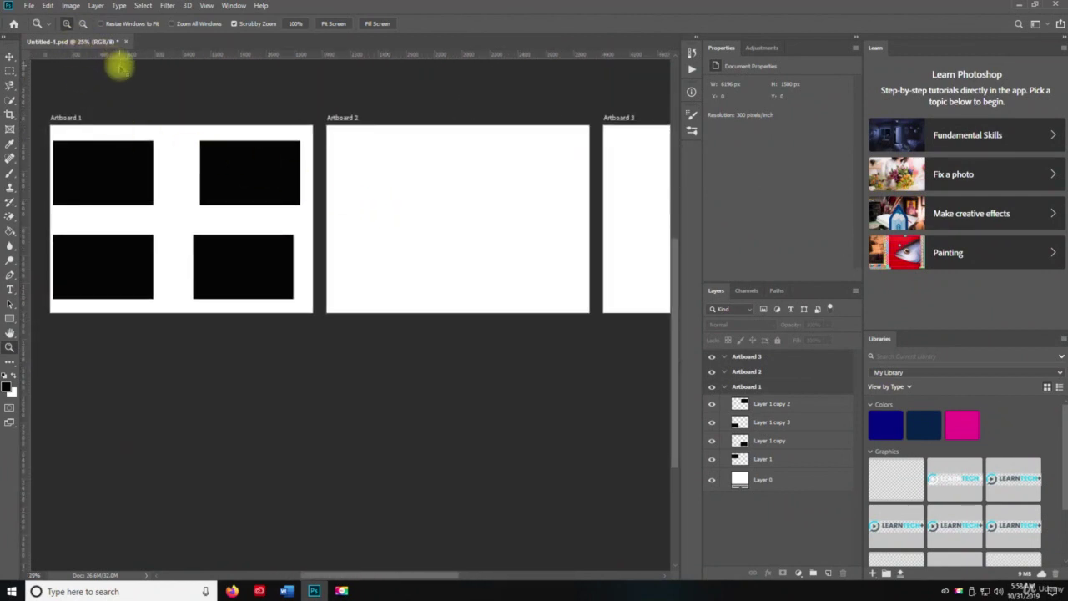
- Start a new document, try the Web and Artboard document types, look through the artboard size presets, and cancel
{"action": "key", "text": "ctrl+n"}
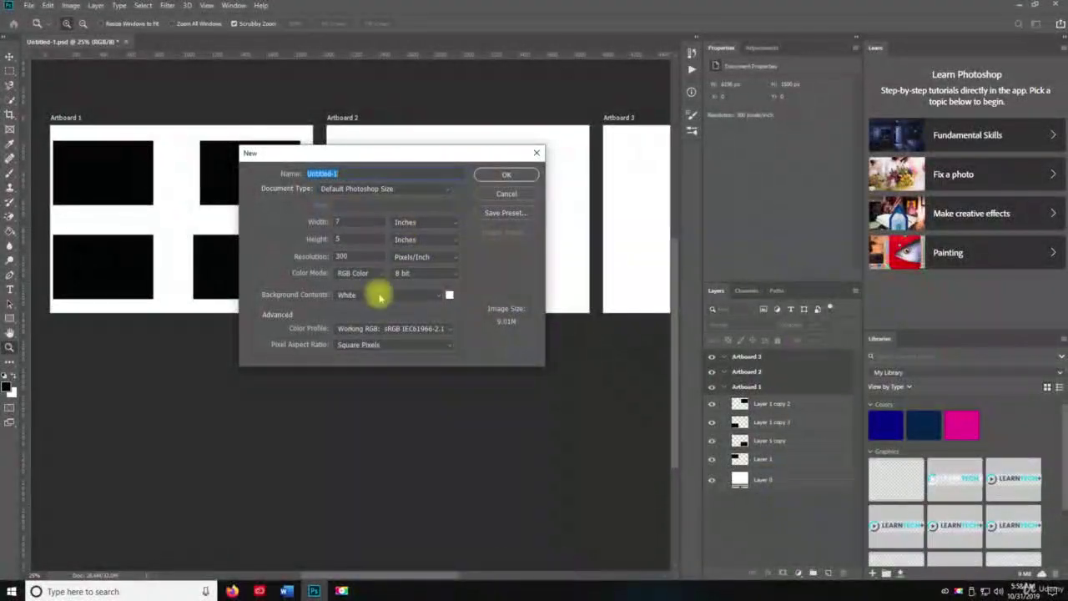
{"action": "left_click", "coordinate": [379, 190]}
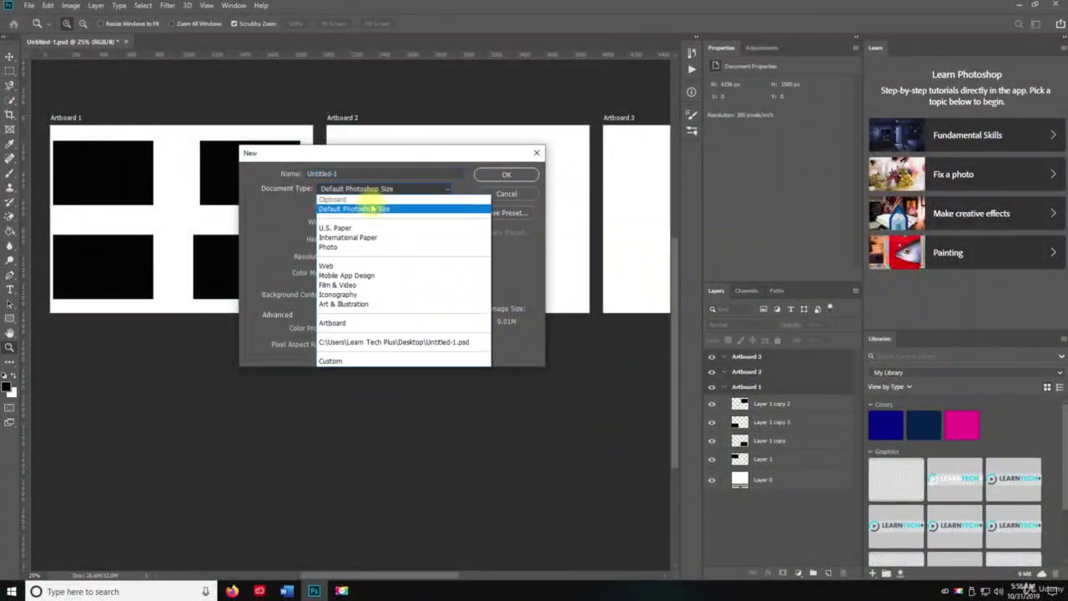
{"action": "left_click", "coordinate": [367, 265]}
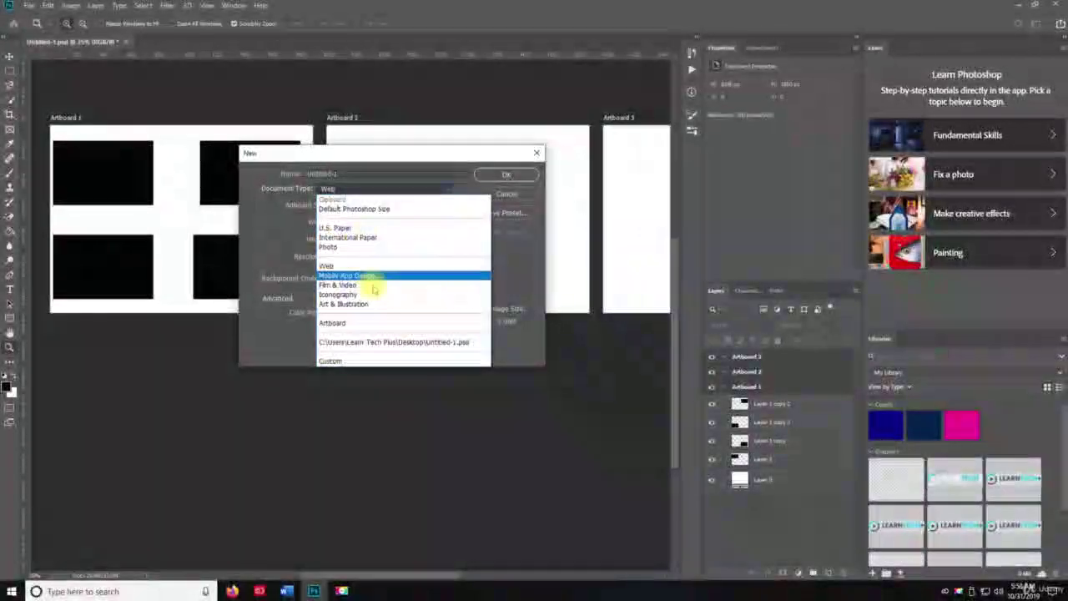
{"action": "left_click", "coordinate": [377, 322]}
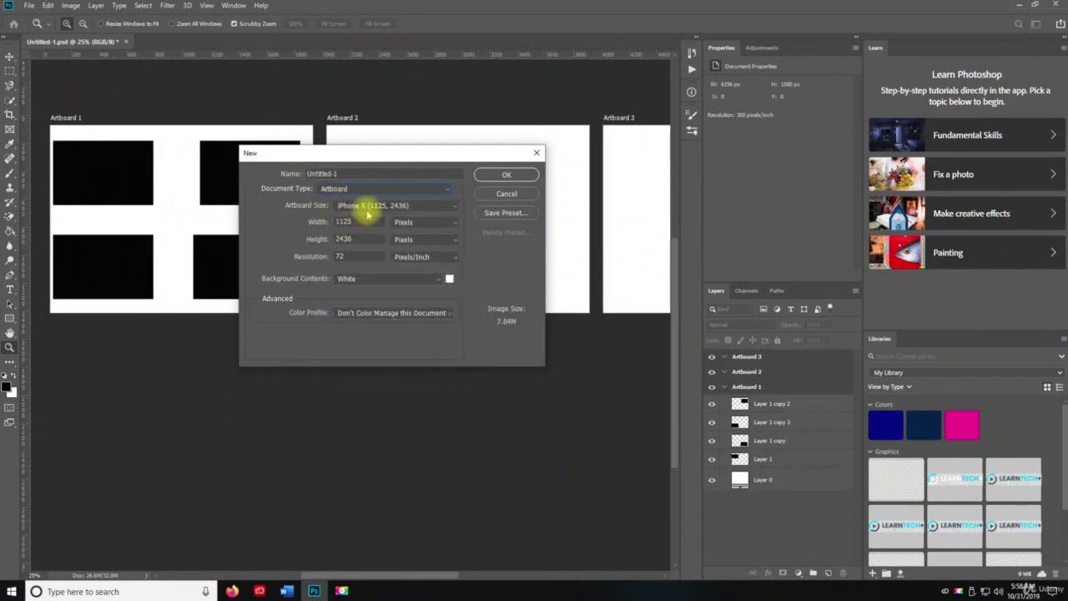
{"action": "left_click", "coordinate": [359, 205]}
{"action": "left_click", "coordinate": [263, 315]}
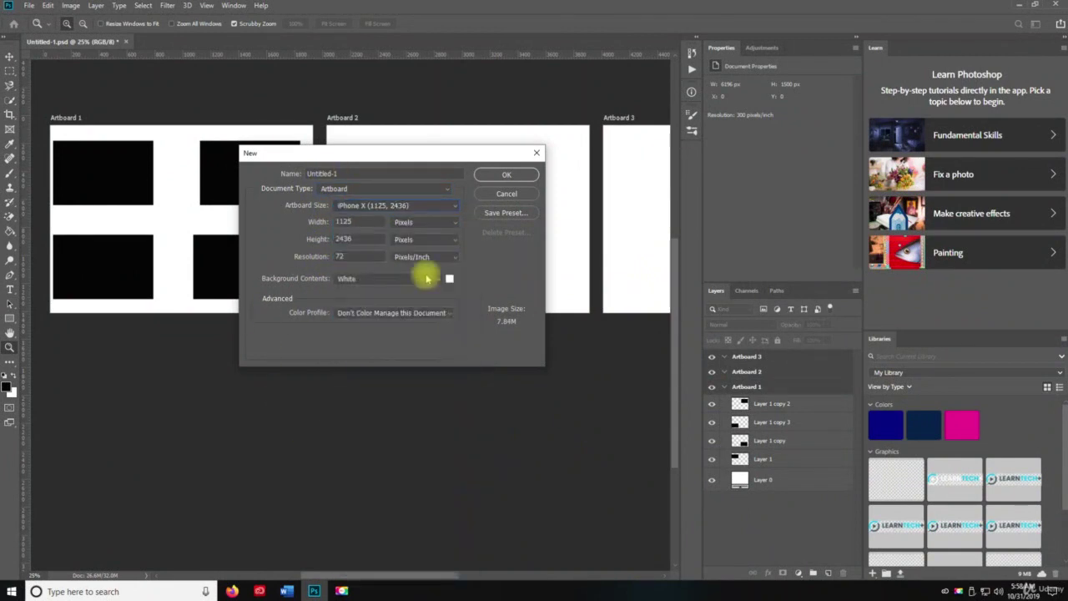
{"action": "left_click", "coordinate": [507, 194]}
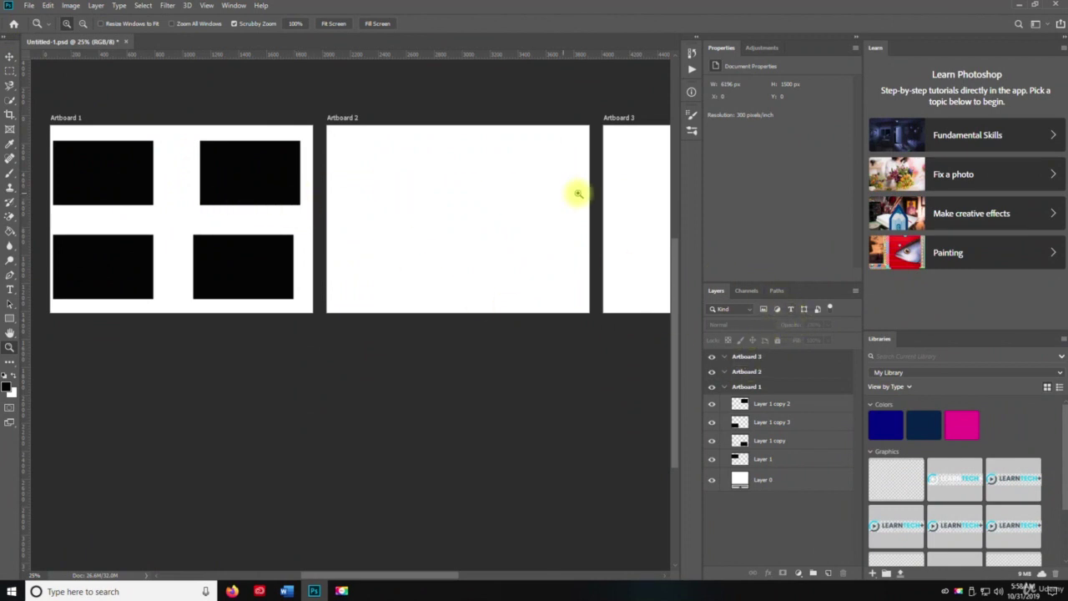
- Switch to the Artboard tool and back to the Move tool
{"action": "right_click", "coordinate": [6, 55]}
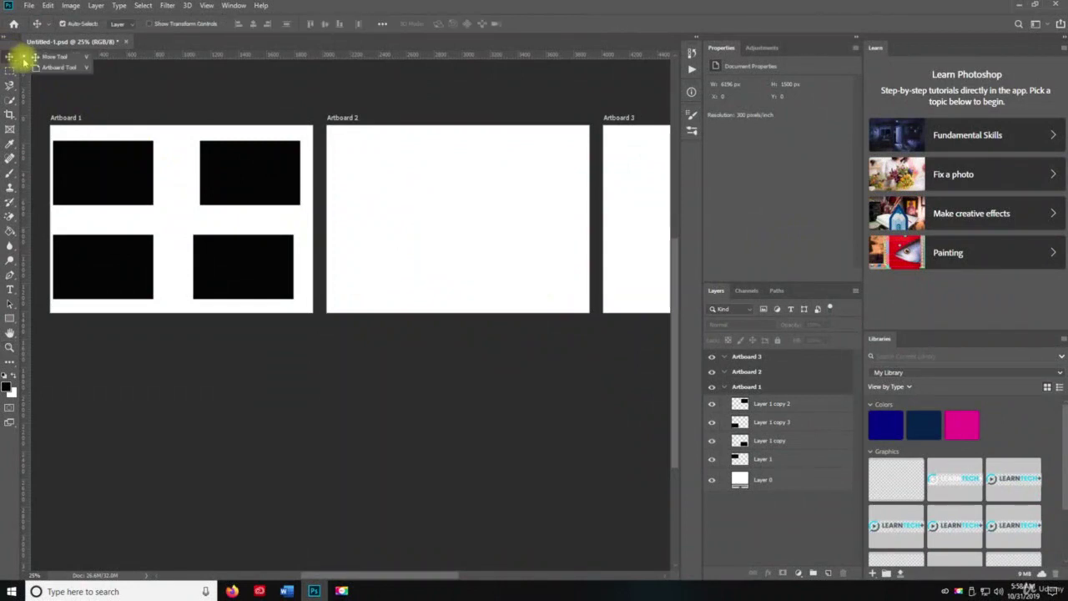
{"action": "left_click", "coordinate": [40, 66]}
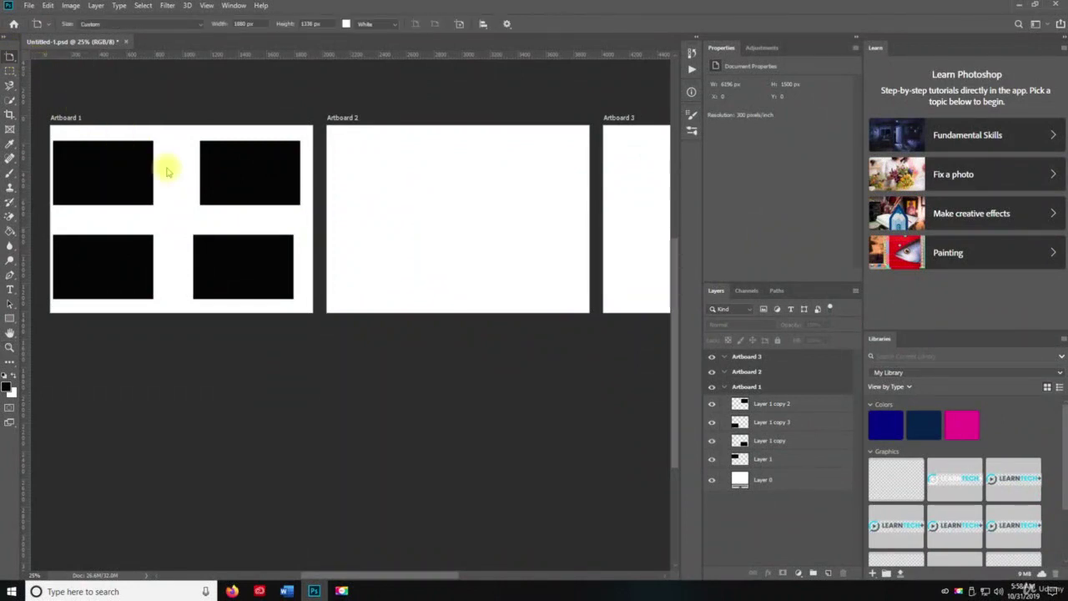
{"action": "right_click", "coordinate": [13, 58]}
{"action": "left_click", "coordinate": [34, 55]}
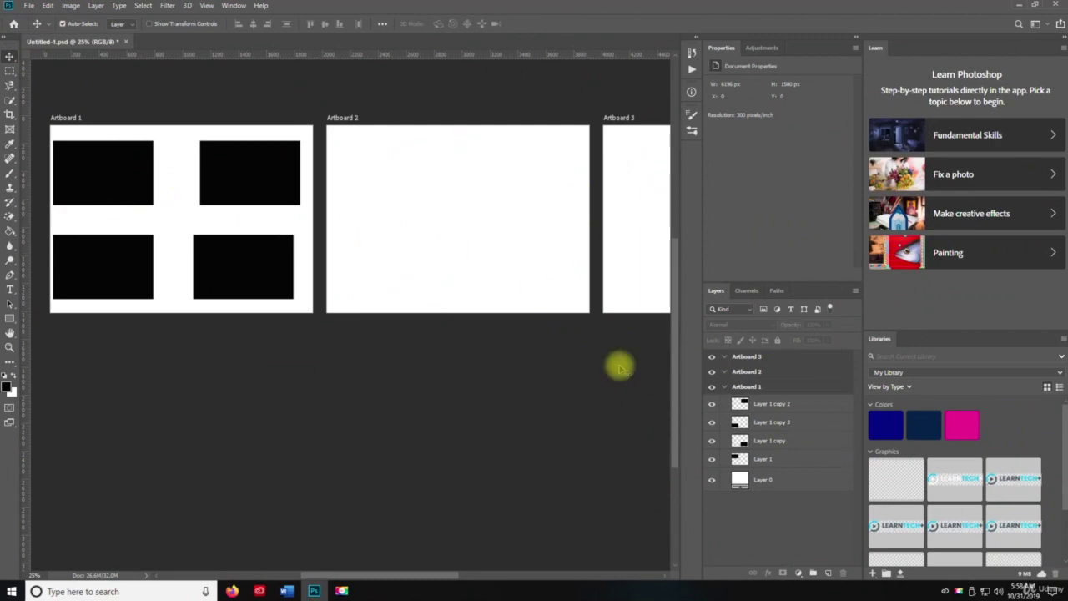
{"action": "key", "text": "space"}
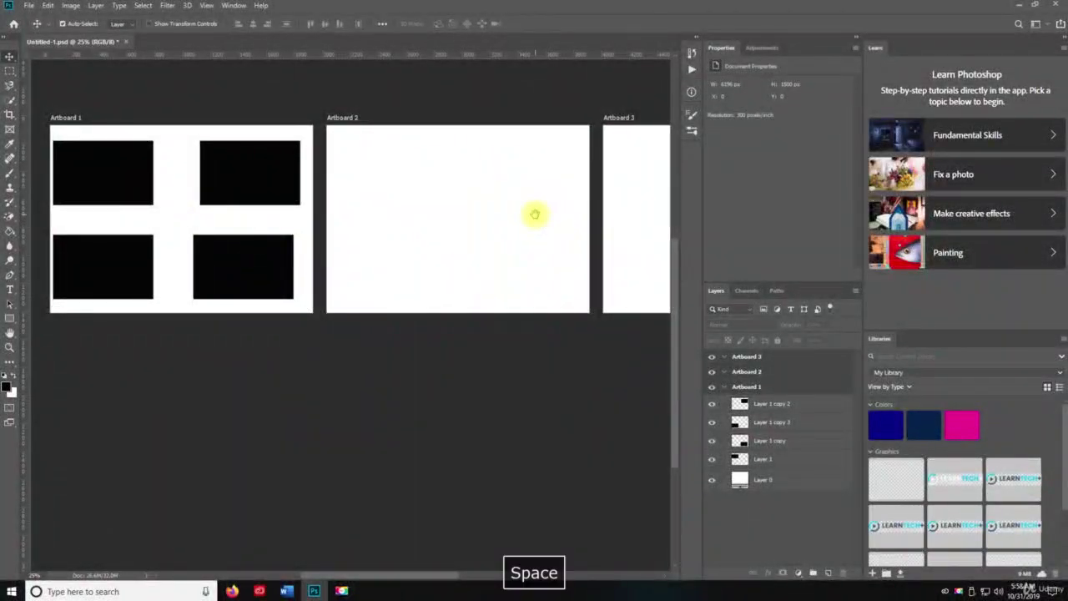
{"action": "left_click_drag", "start_coordinate": [534, 214], "coordinate": [322, 187]}
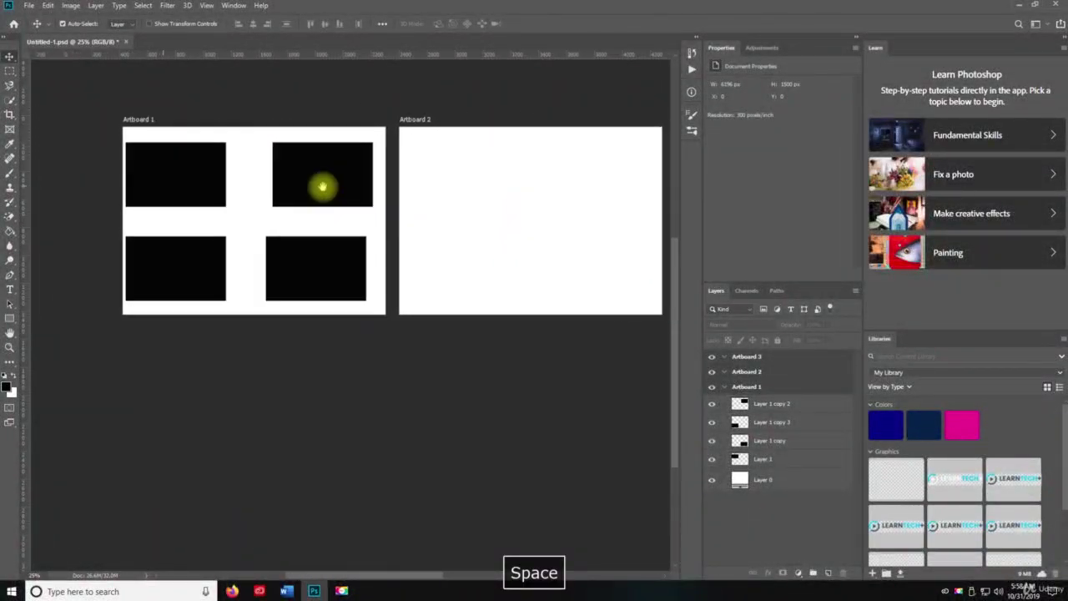
{"action": "left_click_drag", "start_coordinate": [212, 187], "coordinate": [334, 186]}
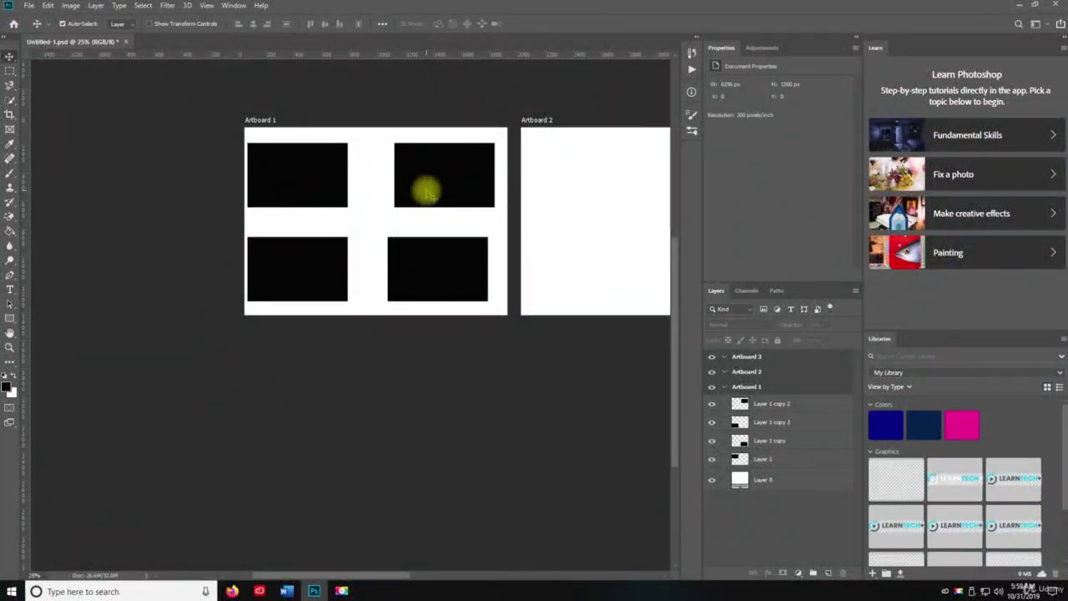
{"action": "key", "text": "v"}
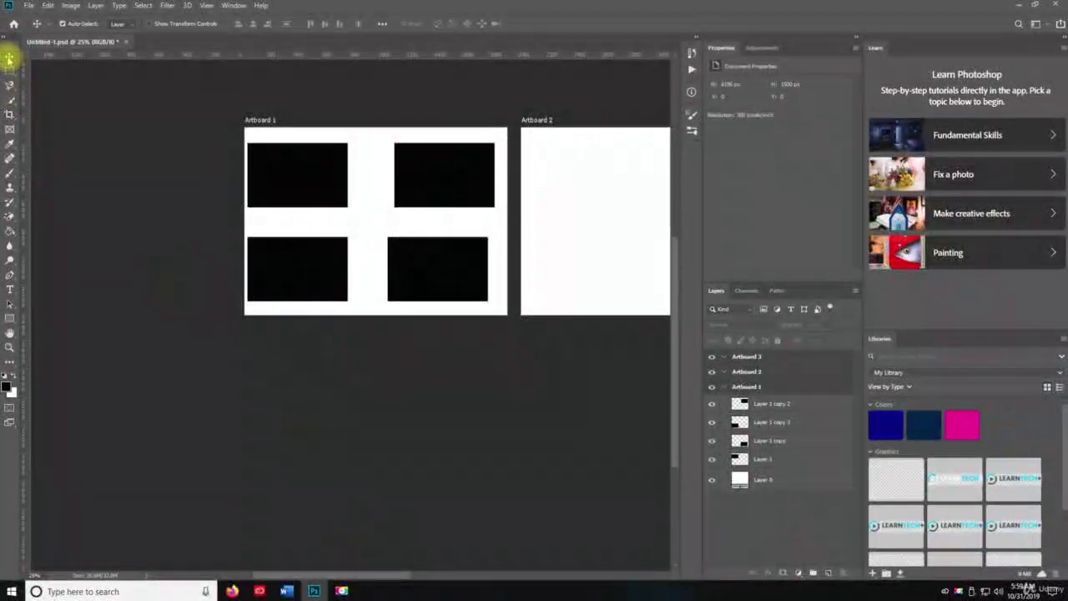
{"action": "key", "text": "v"}
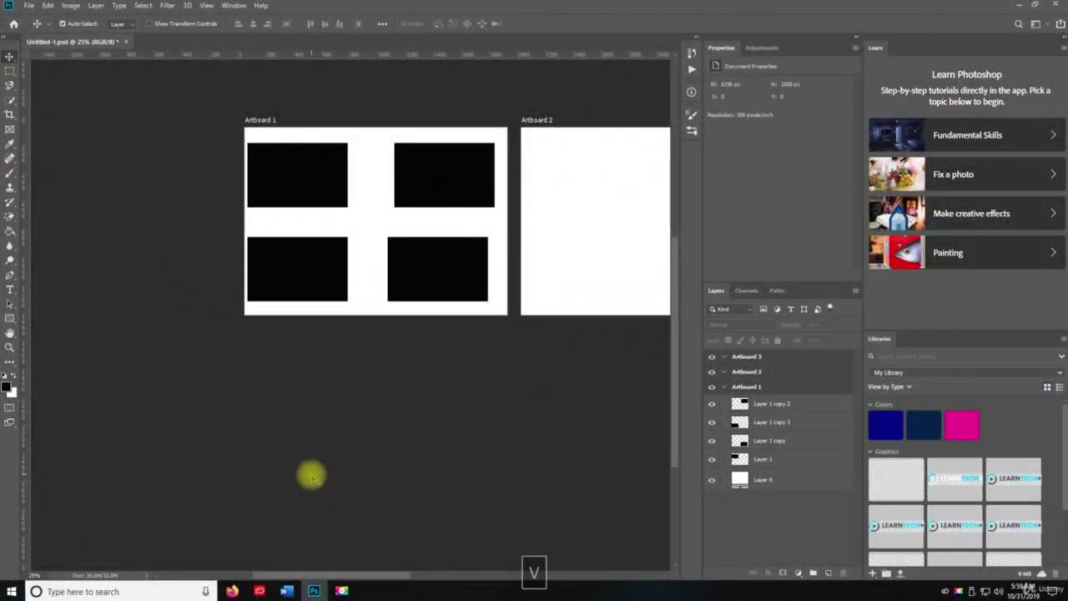
- Choose the Artboard tool, switch to the Rotate View and Zoom tools, and return to the Artboard tool
{"action": "left_click", "coordinate": [10, 57]}
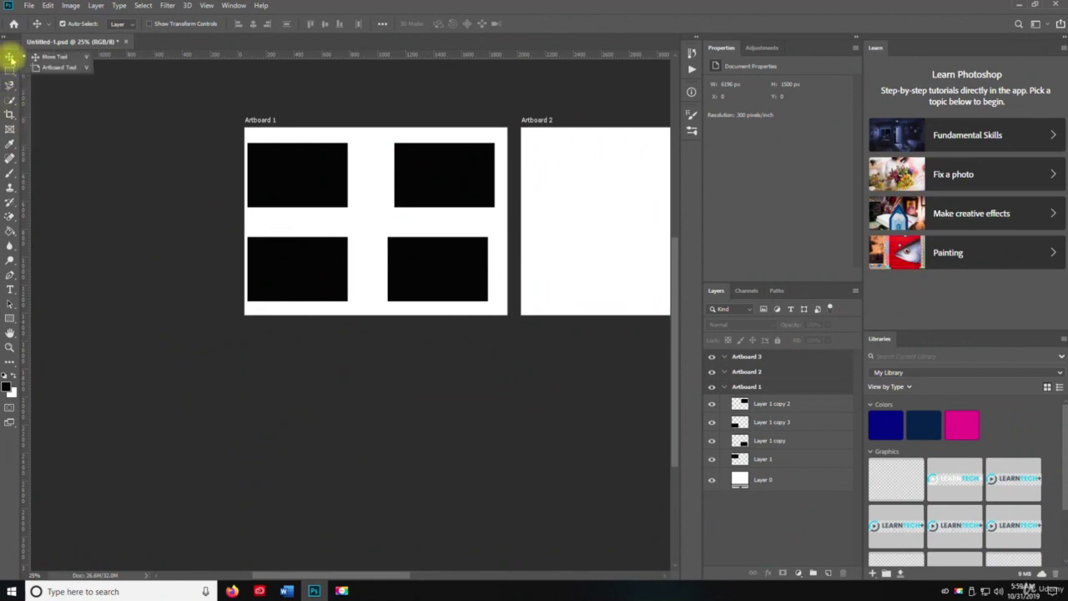
{"action": "left_click", "coordinate": [37, 66]}
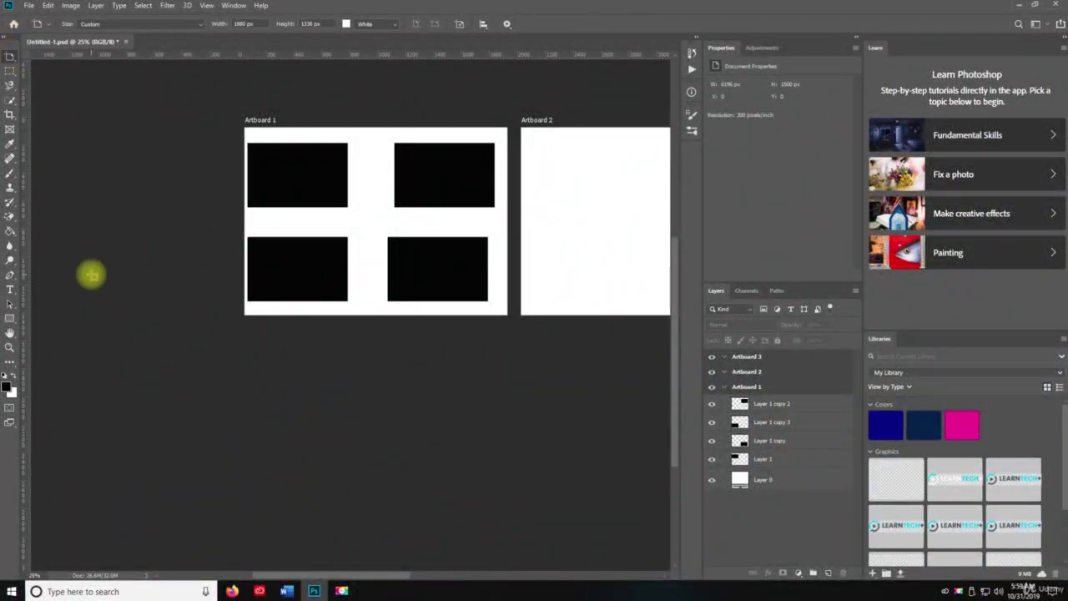
{"action": "key", "text": "r"}
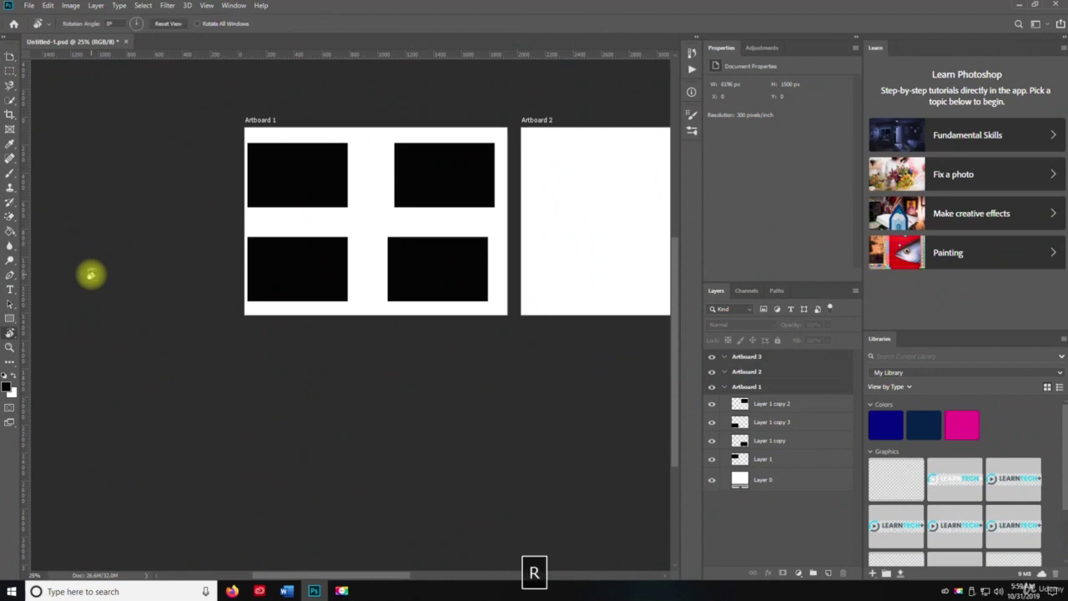
{"action": "key", "text": "z"}
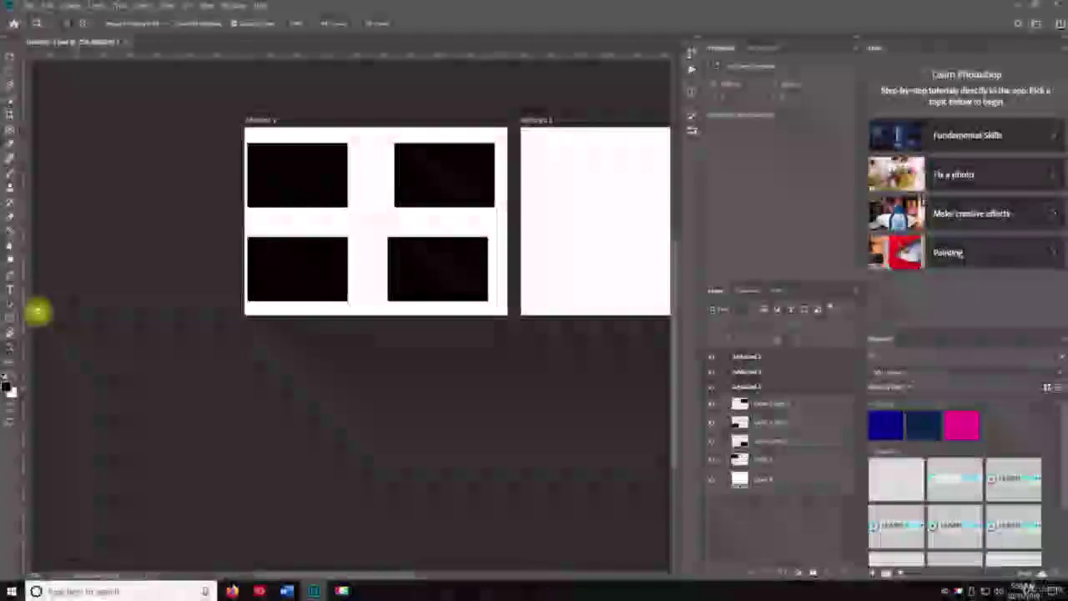
{"action": "key", "text": "v"}
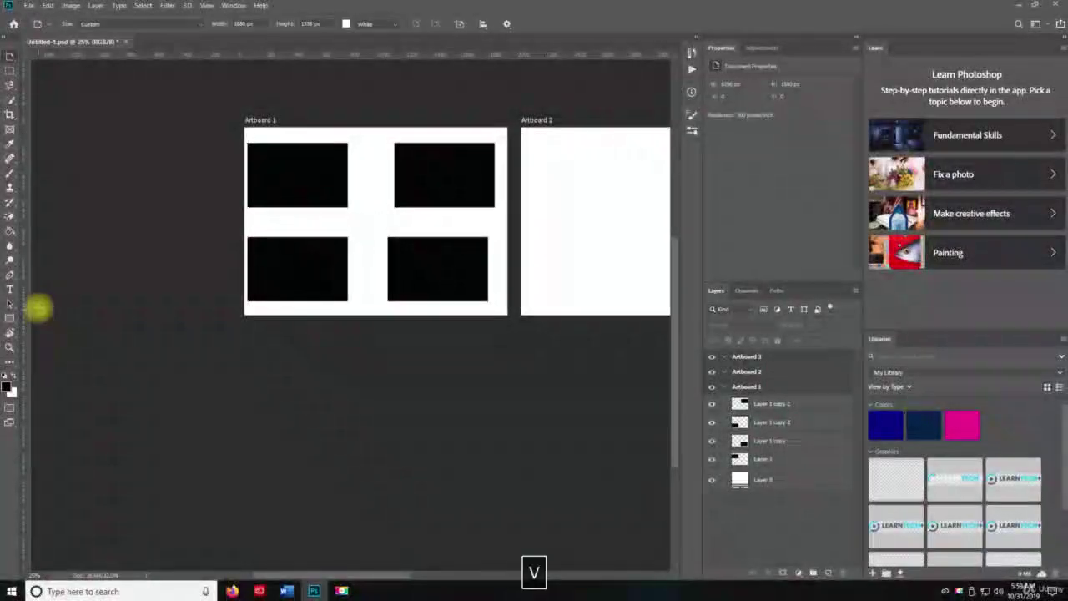
- Make the Move tool the active tool in place of the Artboard tool
{"action": "right_click", "coordinate": [9, 59]}
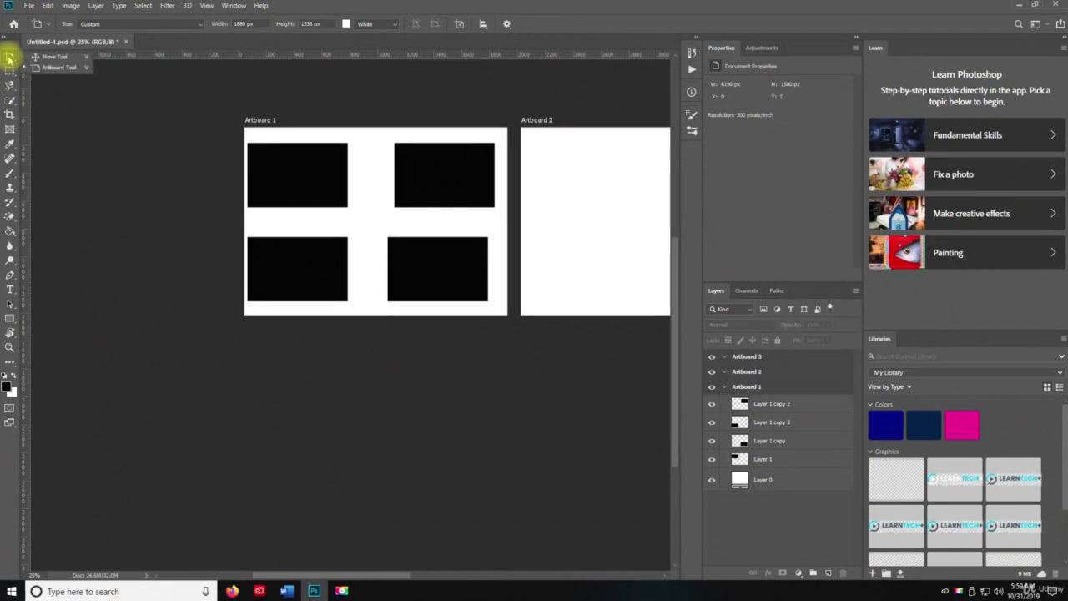
{"action": "left_click", "coordinate": [38, 58]}
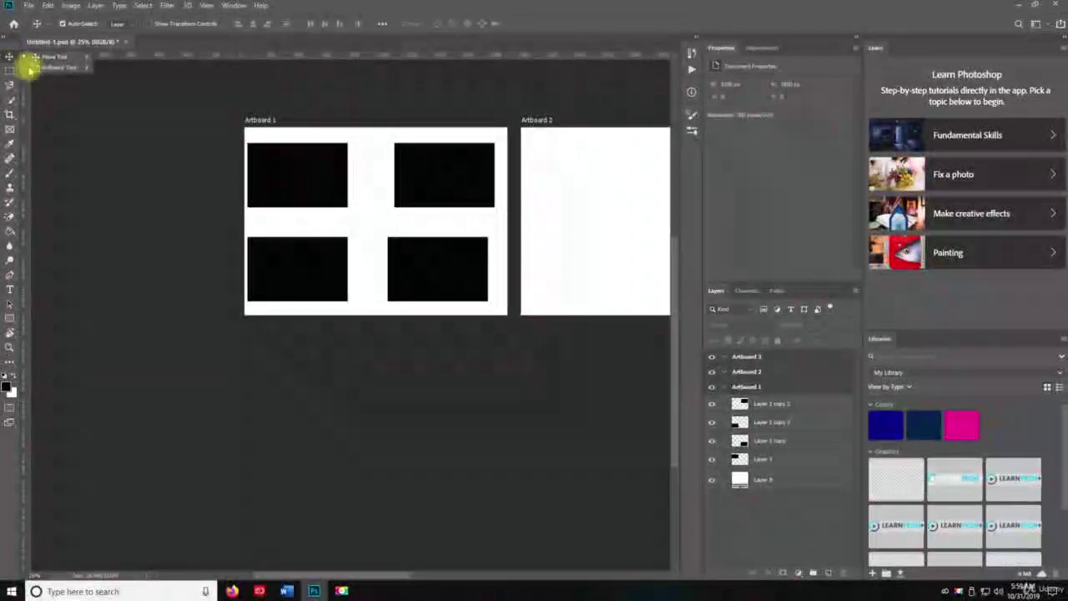
{"action": "right_click", "coordinate": [11, 56]}
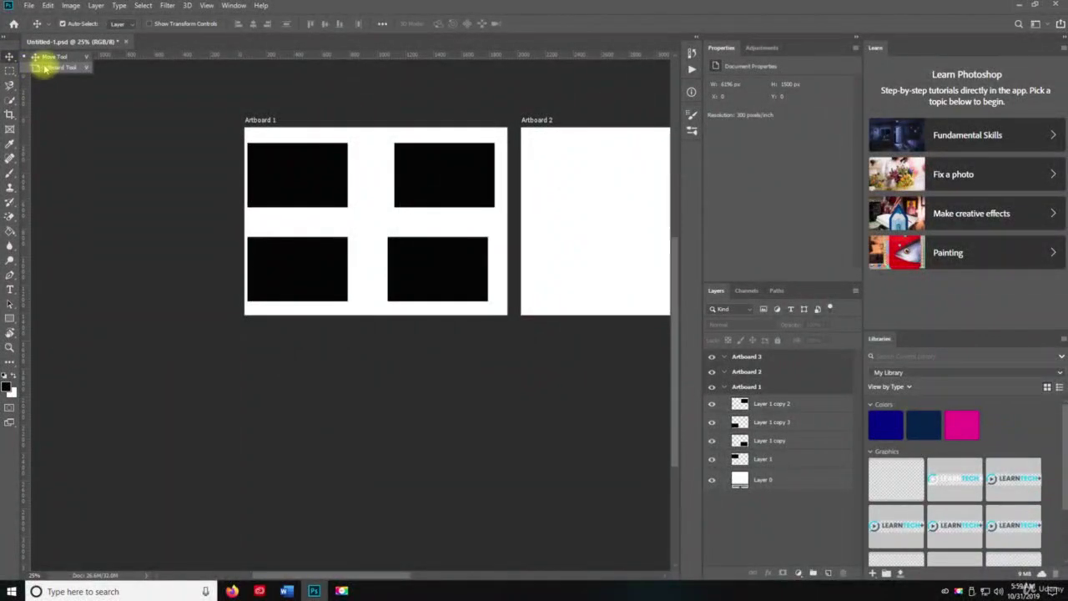
{"action": "left_click", "coordinate": [50, 56]}
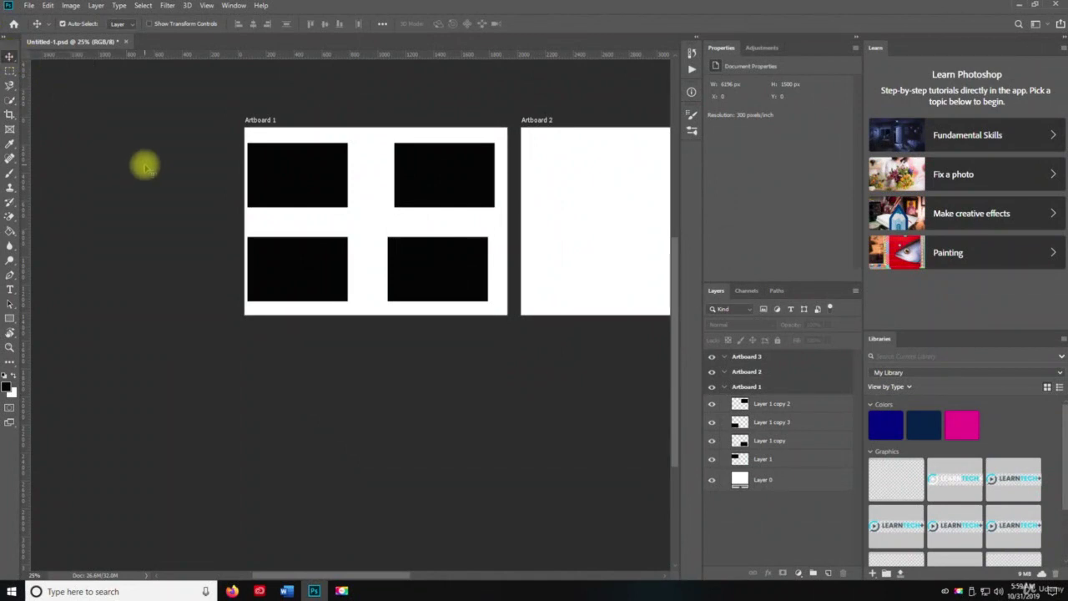
{"action": "key", "text": "space"}
{"action": "left_click_drag", "start_coordinate": [445, 228], "coordinate": [284, 227]}
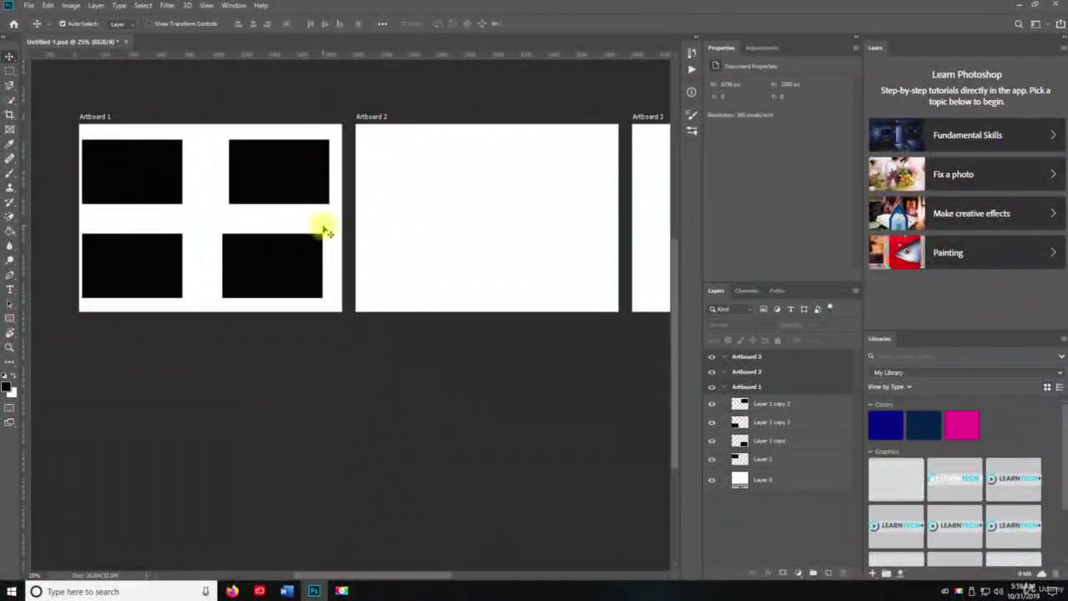